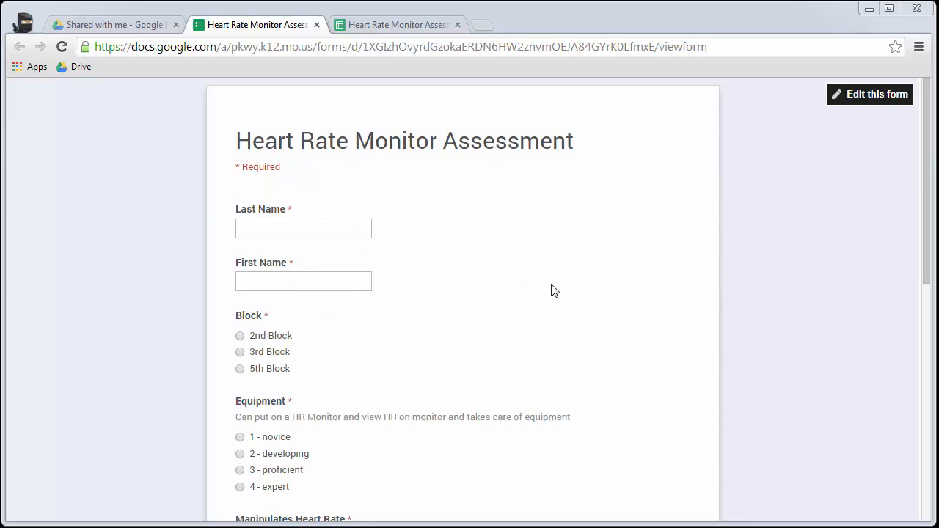
Step: Review the questions and 1-4 rating choices of the Heart Rate Monitor Assessment form from the name fields to the end
{"action": "left_click", "coordinate": [327, 358]}
{"action": "scroll", "coordinate": [254, 351], "scroll_direction": "down", "scroll_amount": 2}
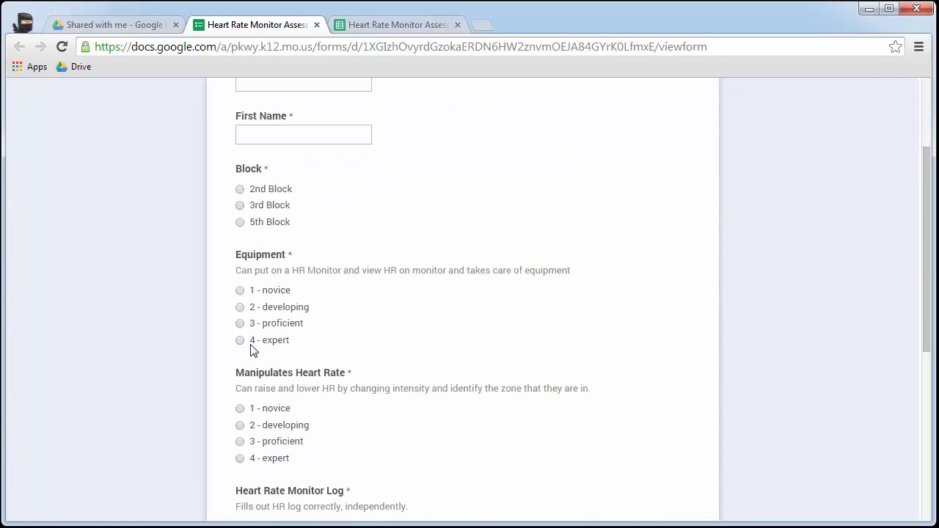
{"action": "scroll", "coordinate": [323, 344], "scroll_direction": "down", "scroll_amount": 2}
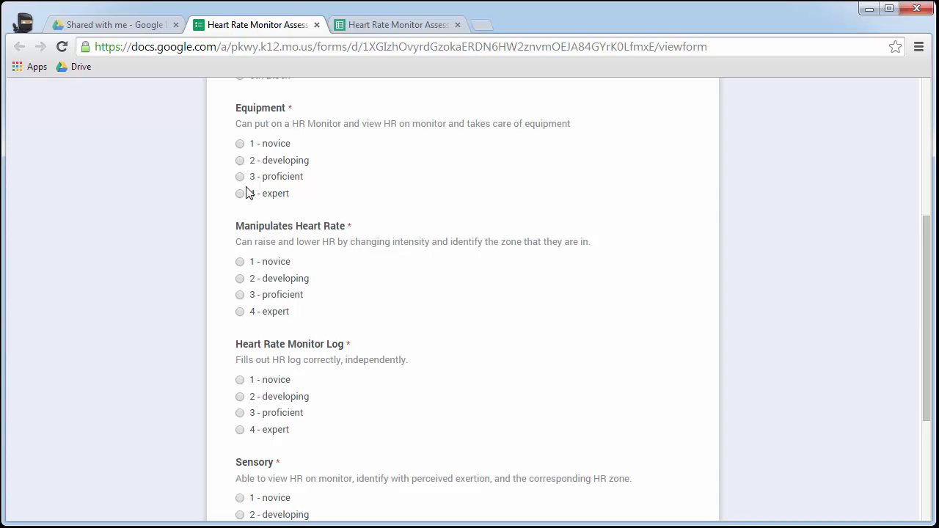
{"action": "scroll", "coordinate": [344, 282], "scroll_direction": "down", "scroll_amount": 3}
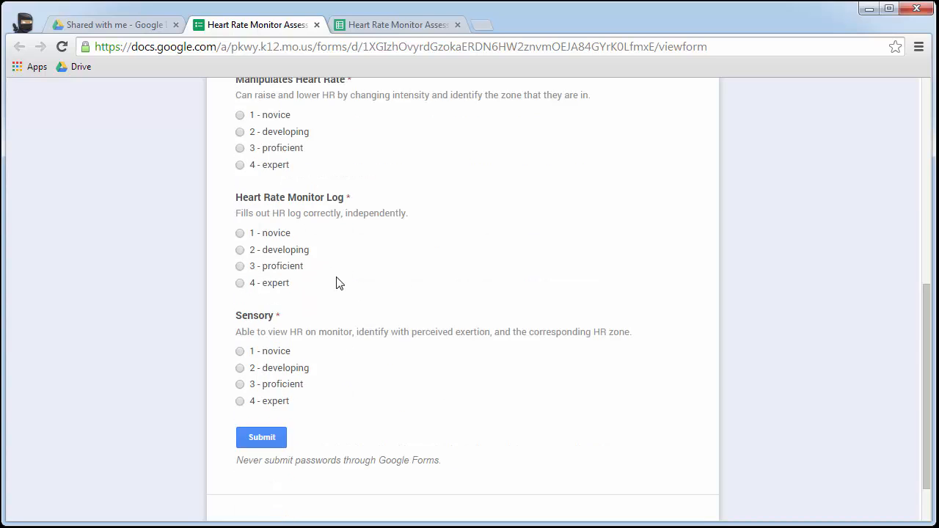
{"action": "scroll", "coordinate": [297, 330], "scroll_direction": "up", "scroll_amount": 5}
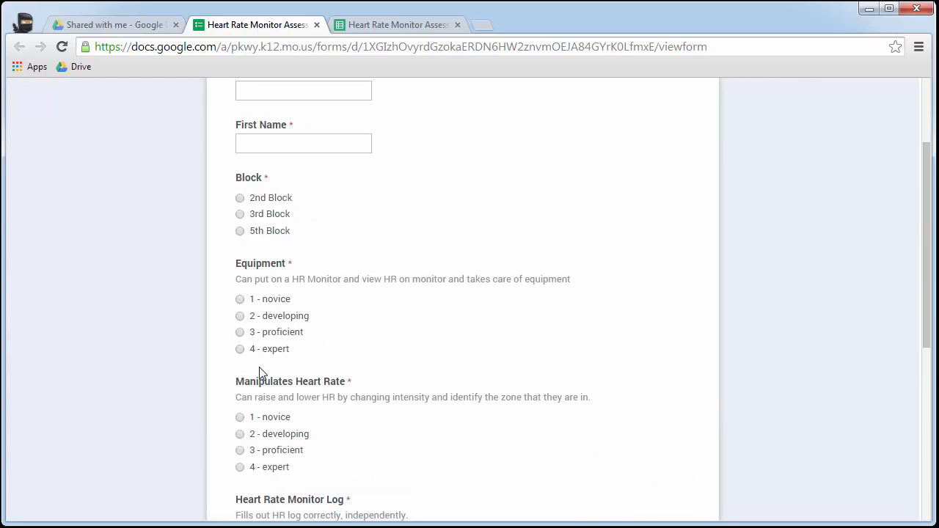
{"action": "scroll", "coordinate": [261, 378], "scroll_direction": "down", "scroll_amount": 4}
{"action": "scroll", "coordinate": [260, 383], "scroll_direction": "up", "scroll_amount": 1}
{"action": "scroll", "coordinate": [266, 380], "scroll_direction": "down", "scroll_amount": 1}
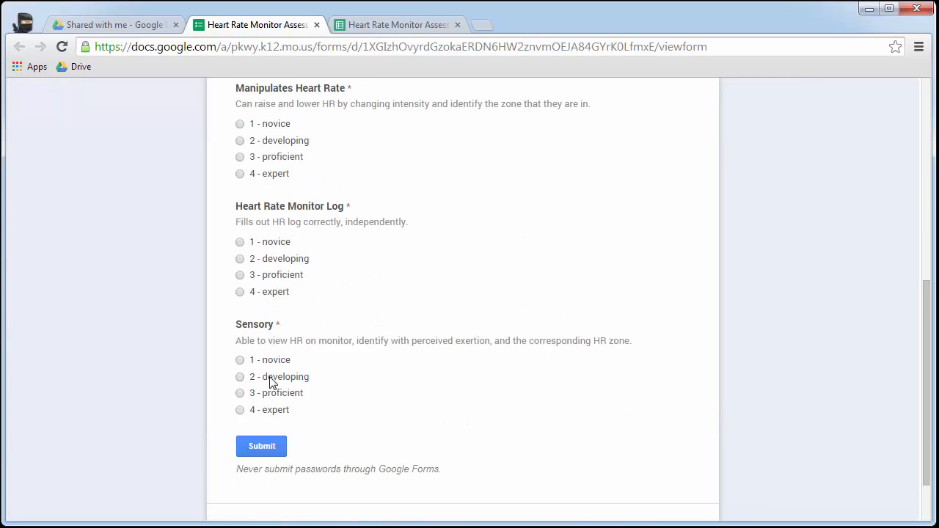
{"action": "scroll", "coordinate": [327, 372], "scroll_direction": "up", "scroll_amount": 4}
{"action": "scroll", "coordinate": [326, 372], "scroll_direction": "up", "scroll_amount": 2}
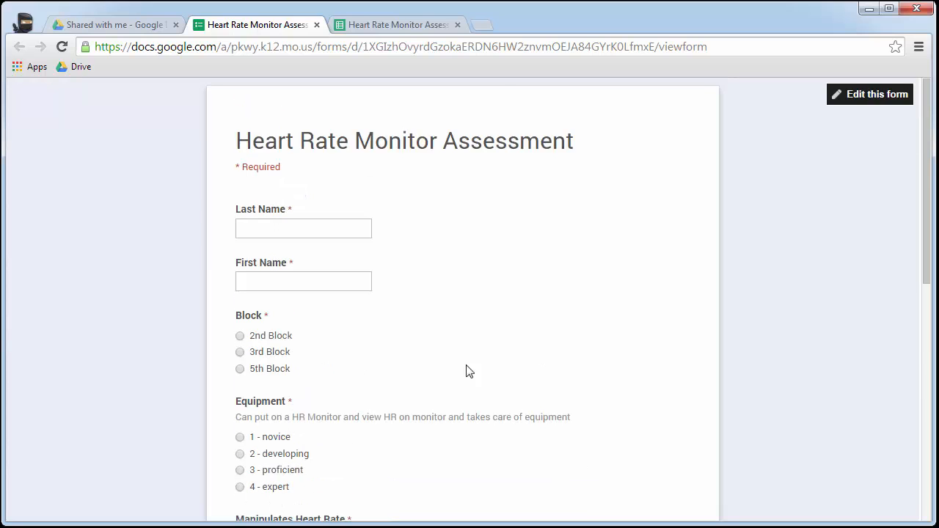
Step: Switch to the form's response spreadsheet and review the recorded ratings and the sheet options of Form Responses 1
{"action": "left_click", "coordinate": [382, 27]}
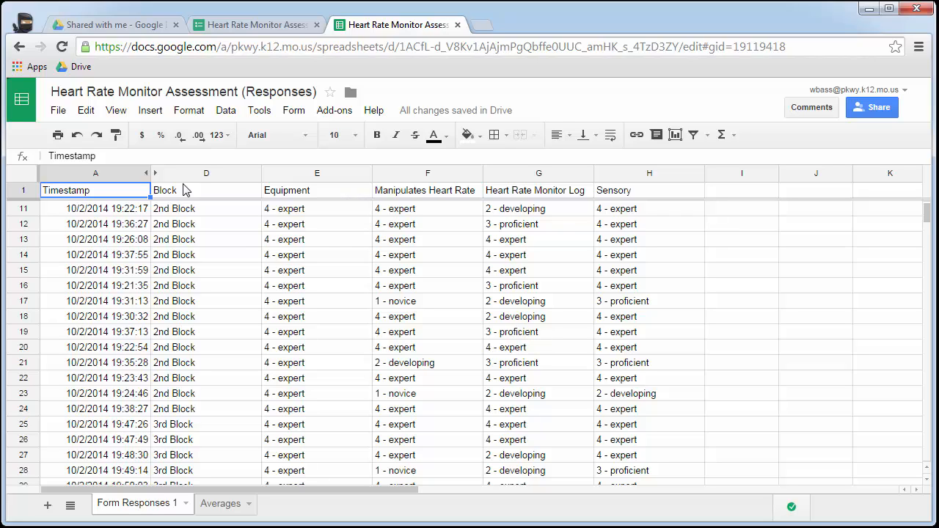
{"action": "scroll", "coordinate": [499, 318], "scroll_direction": "down", "scroll_amount": 10}
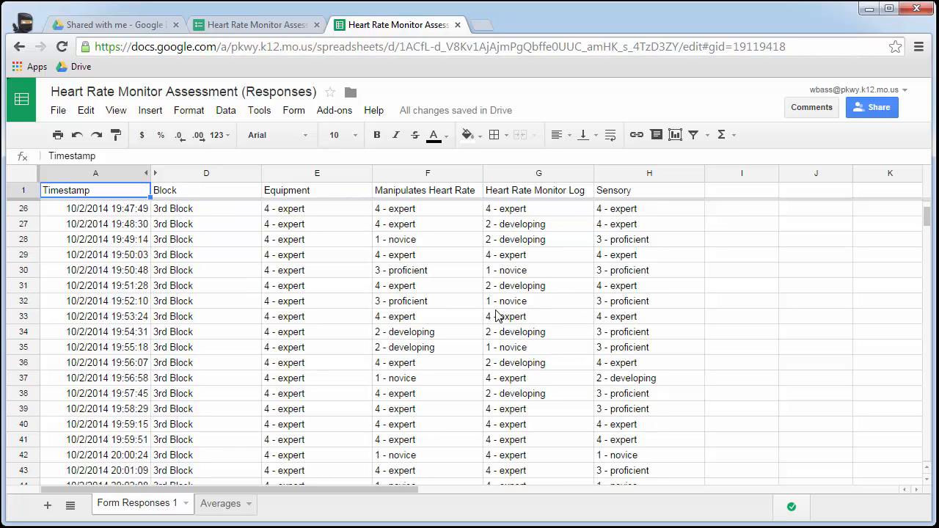
{"action": "scroll", "coordinate": [473, 334], "scroll_direction": "up", "scroll_amount": 13}
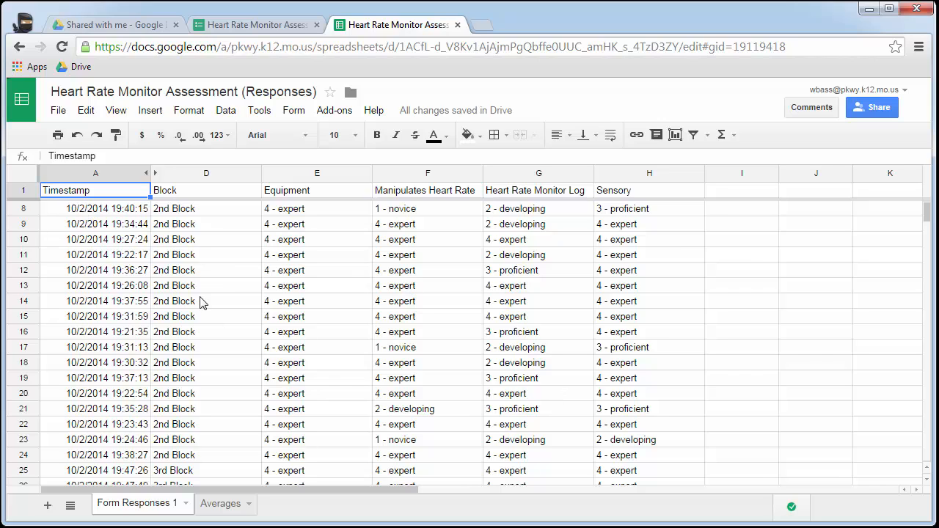
{"action": "scroll", "coordinate": [139, 234], "scroll_direction": "up", "scroll_amount": 2}
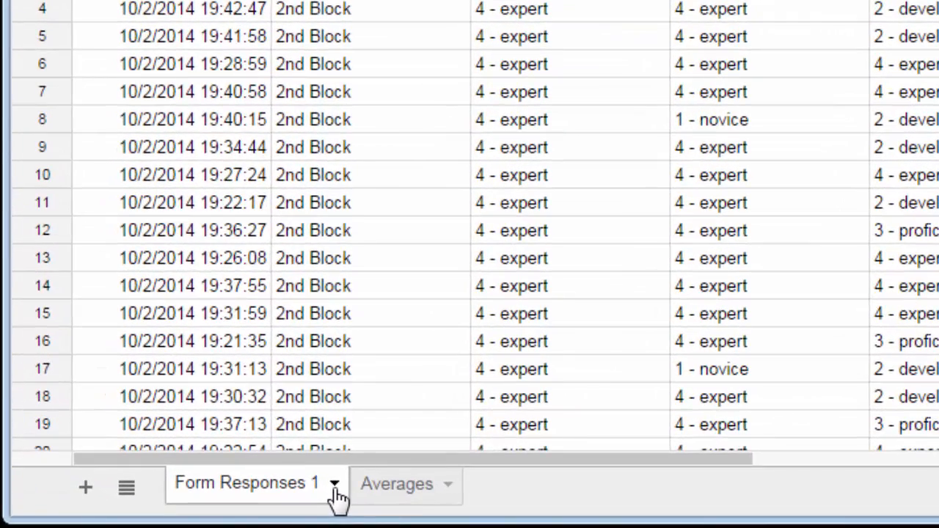
{"action": "left_click", "coordinate": [334, 486]}
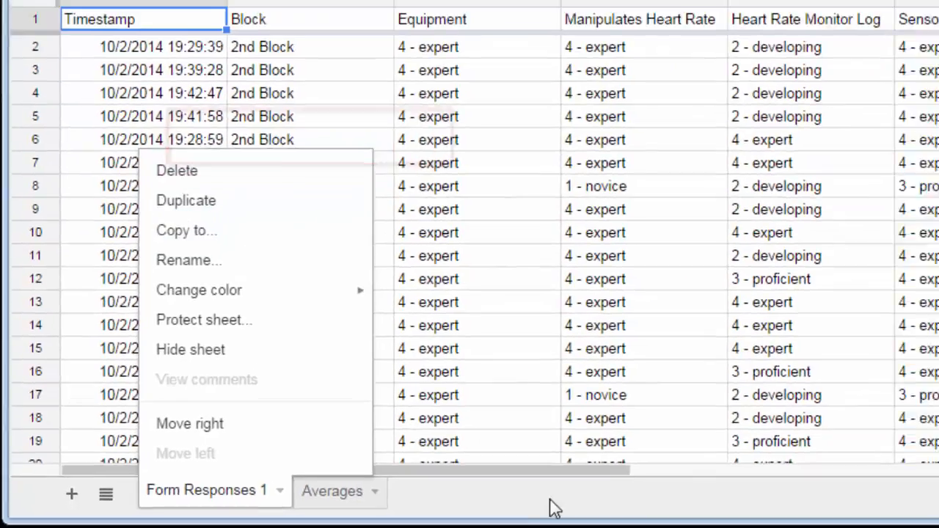
{"action": "left_click", "coordinate": [665, 505]}
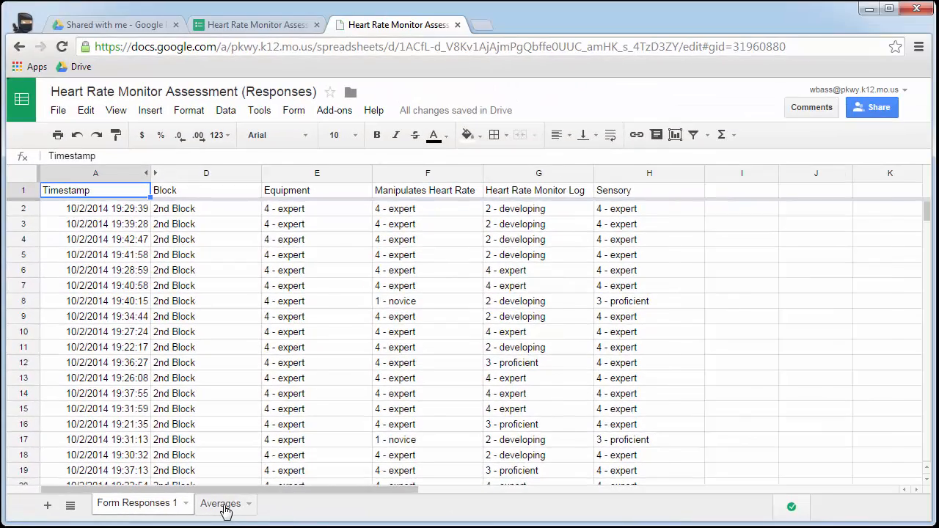
Step: Open the Averages sheet and inspect the formula behind the first Equipment score in cell I2
{"action": "left_click", "coordinate": [222, 504]}
{"action": "left_click", "coordinate": [121, 224]}
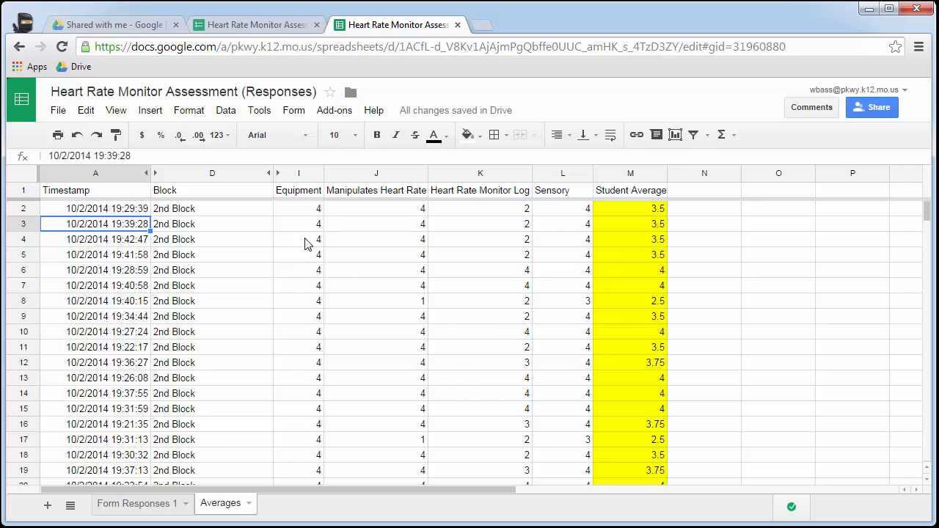
{"action": "left_click", "coordinate": [302, 210]}
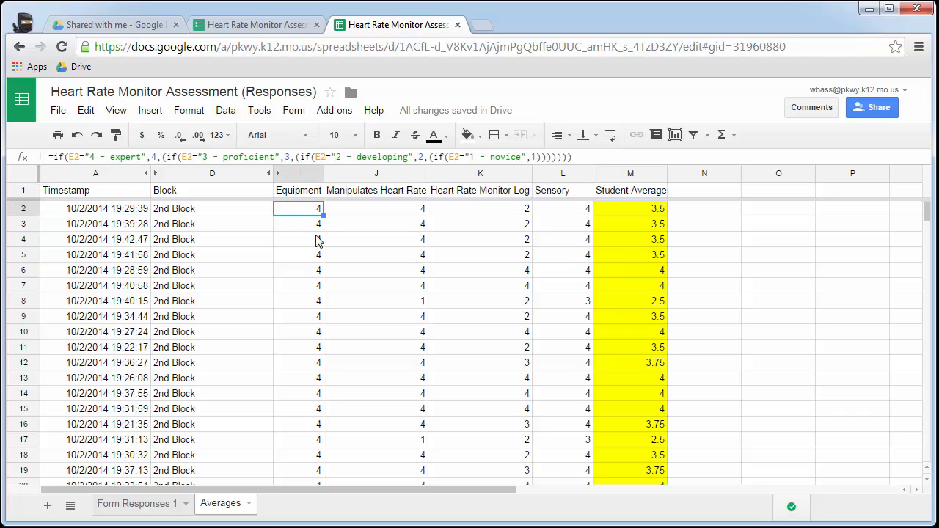
{"action": "left_click", "coordinate": [145, 211]}
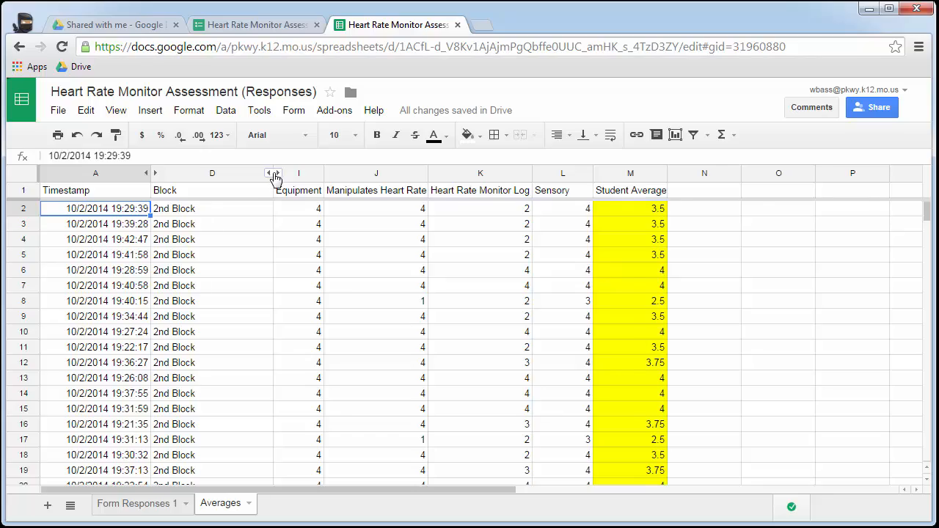
Step: Unhide the original text rating columns E through H on the Averages sheet and select them beside the numeric columns
{"action": "left_click", "coordinate": [273, 174]}
{"action": "left_click", "coordinate": [337, 240]}
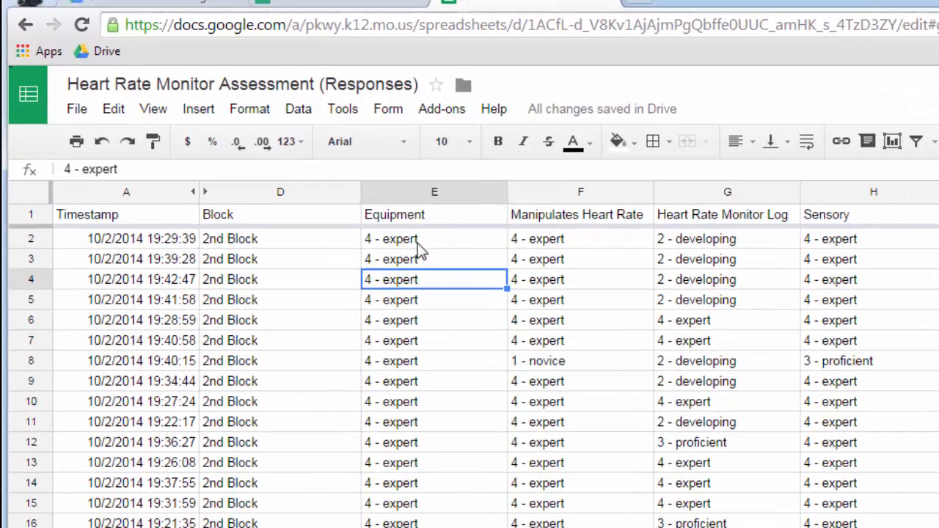
{"action": "left_click", "coordinate": [396, 236]}
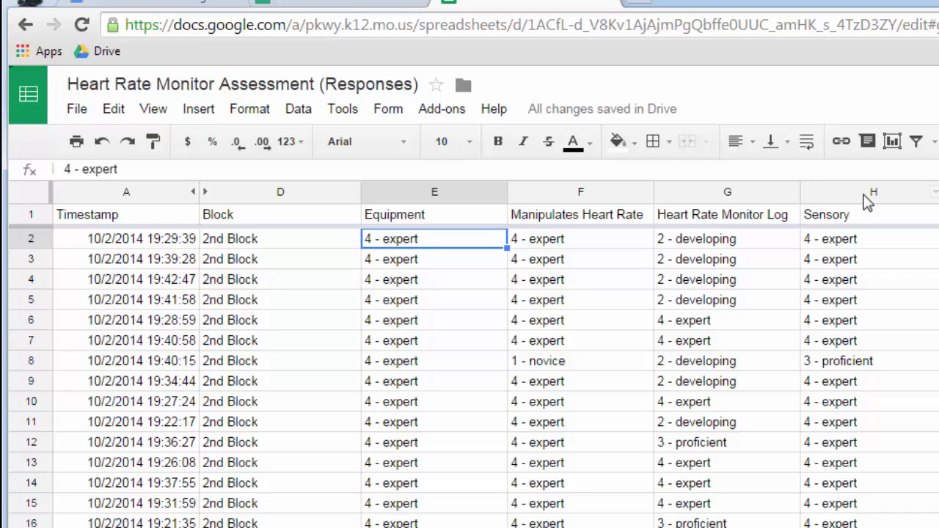
{"action": "left_click_drag", "start_coordinate": [864, 192], "coordinate": [471, 192]}
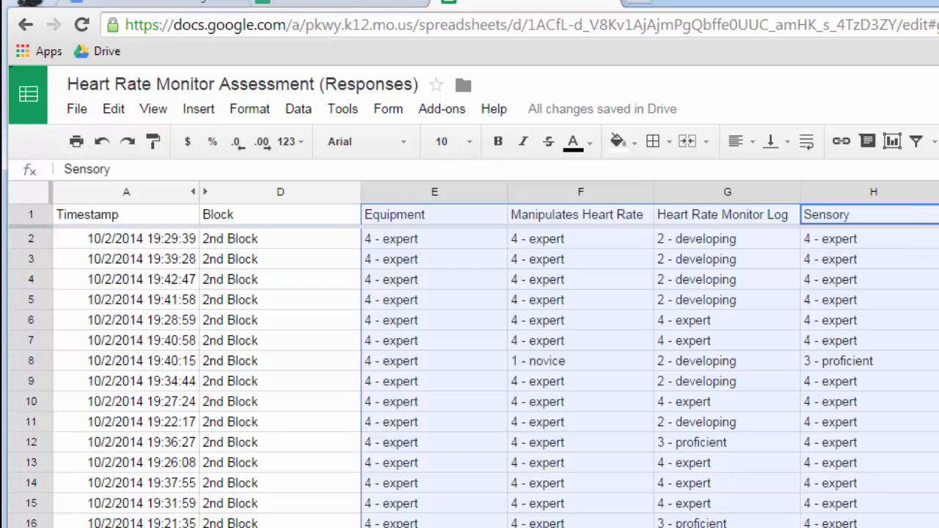
{"action": "scroll", "coordinate": [469, 352], "scroll_direction": "right", "scroll_amount": 2}
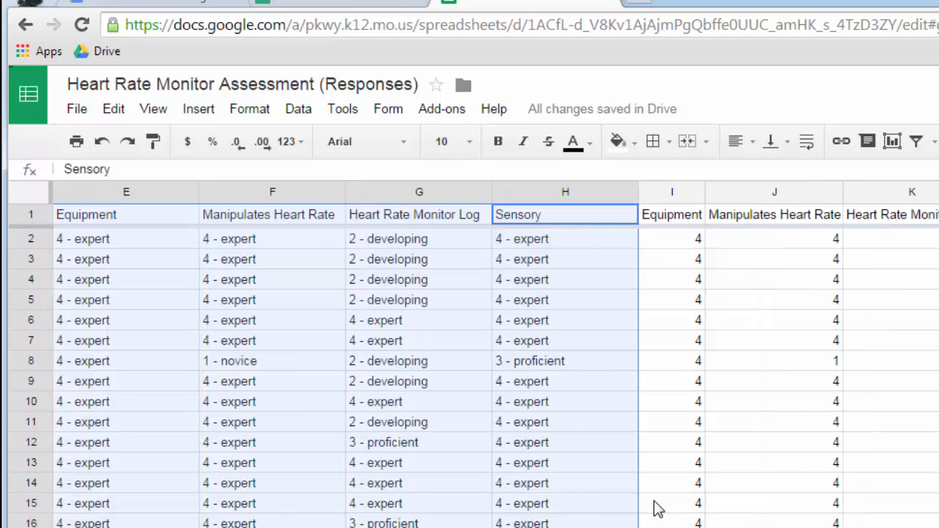
Step: Compare the text ratings in E2 and F2 with the nested IF formula in I2
{"action": "left_click", "coordinate": [86, 239]}
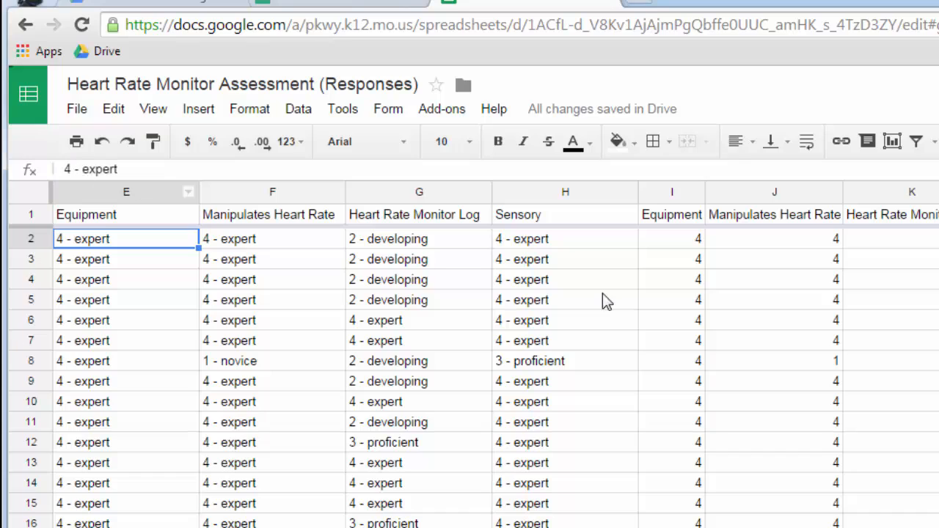
{"action": "left_click", "coordinate": [676, 246]}
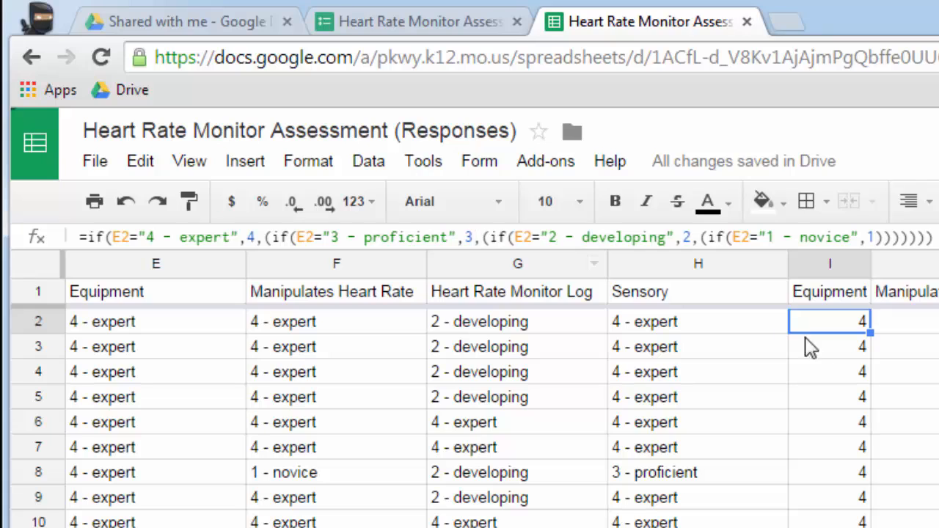
{"action": "left_click", "coordinate": [354, 323]}
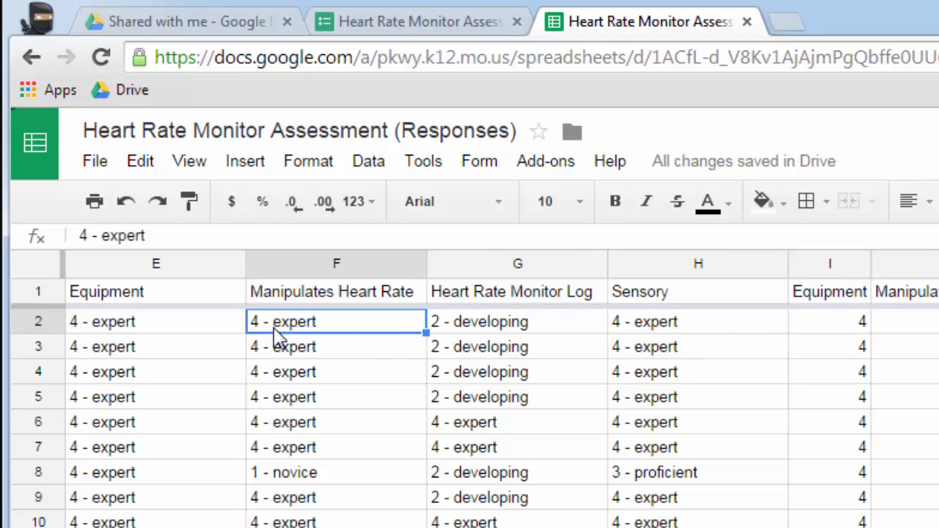
{"action": "left_click", "coordinate": [842, 331]}
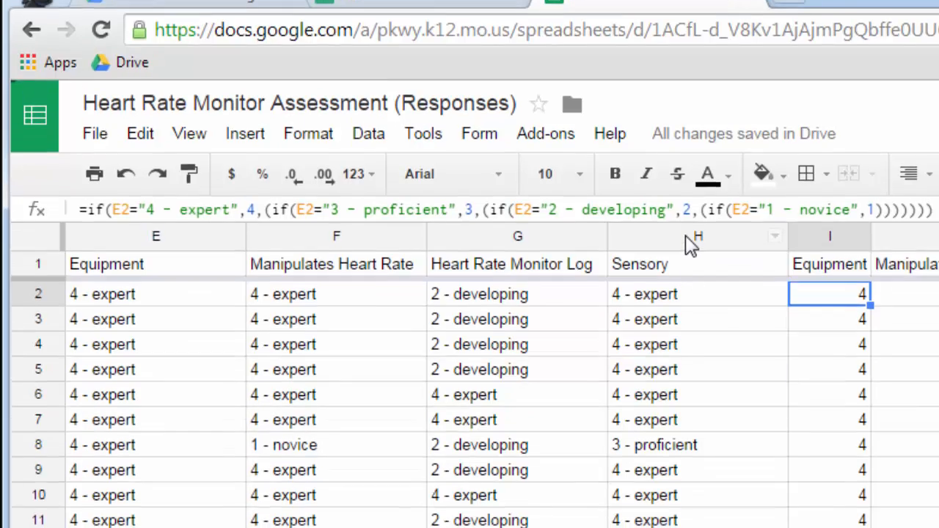
Step: Hide columns E through H containing the text ratings on the Averages sheet
{"action": "left_click_drag", "start_coordinate": [693, 244], "coordinate": [156, 236]}
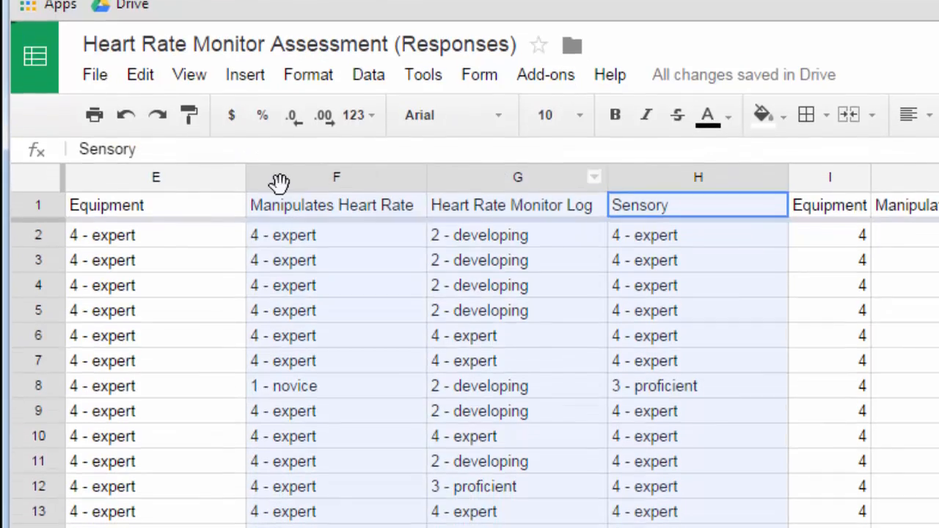
{"action": "right_click", "coordinate": [359, 242]}
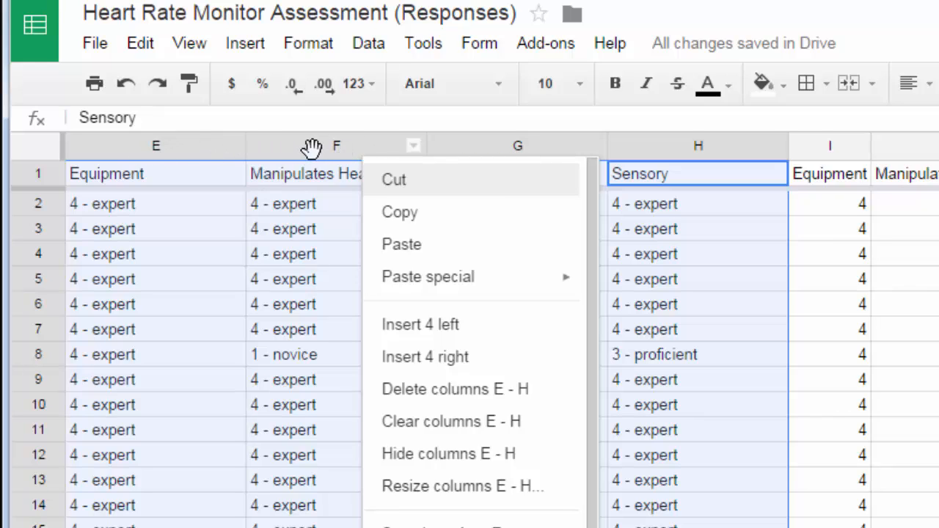
{"action": "left_click", "coordinate": [456, 469]}
{"action": "scroll", "coordinate": [470, 331], "scroll_direction": "left", "scroll_amount": 5}
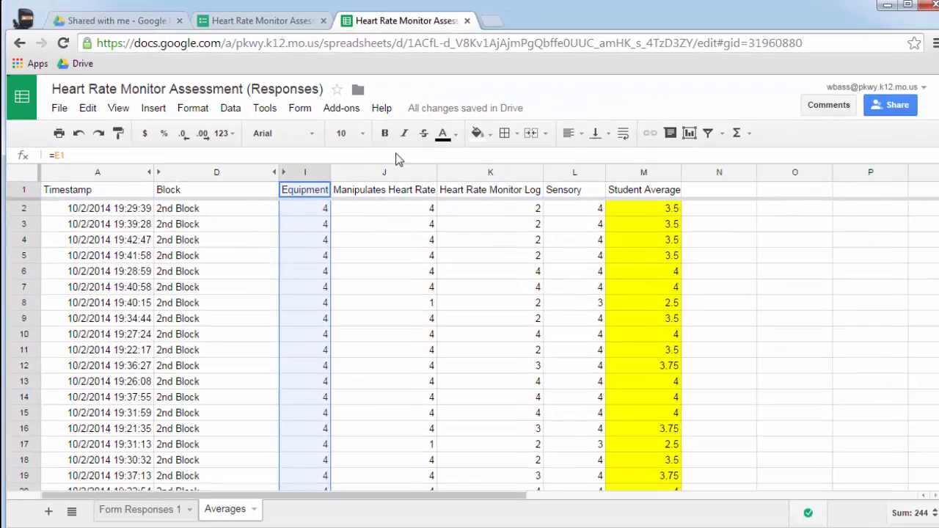
Step: Fill the nested IF formula from I2 across to L2 and down through row 58
{"action": "left_click", "coordinate": [509, 212]}
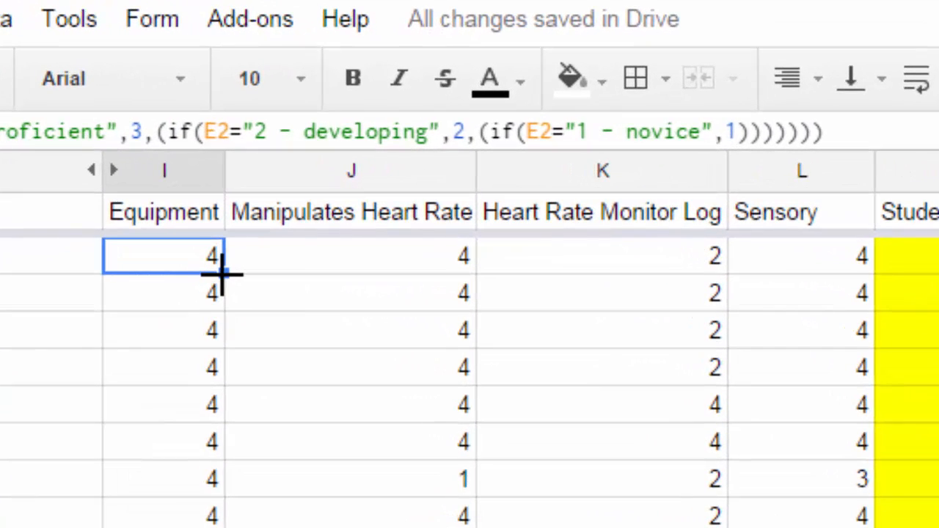
{"action": "left_click_drag", "start_coordinate": [222, 273], "coordinate": [816, 285]}
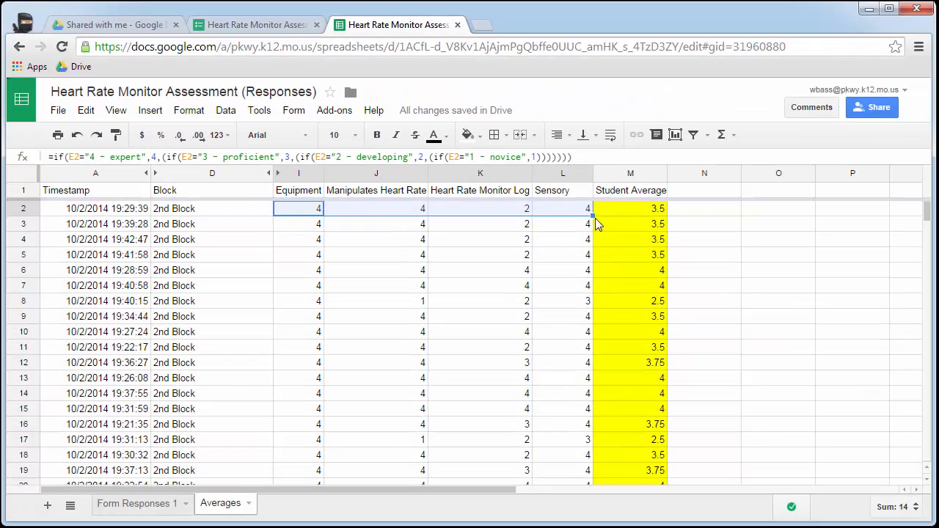
{"action": "scroll", "coordinate": [576, 507], "scroll_direction": "down", "scroll_amount": 7}
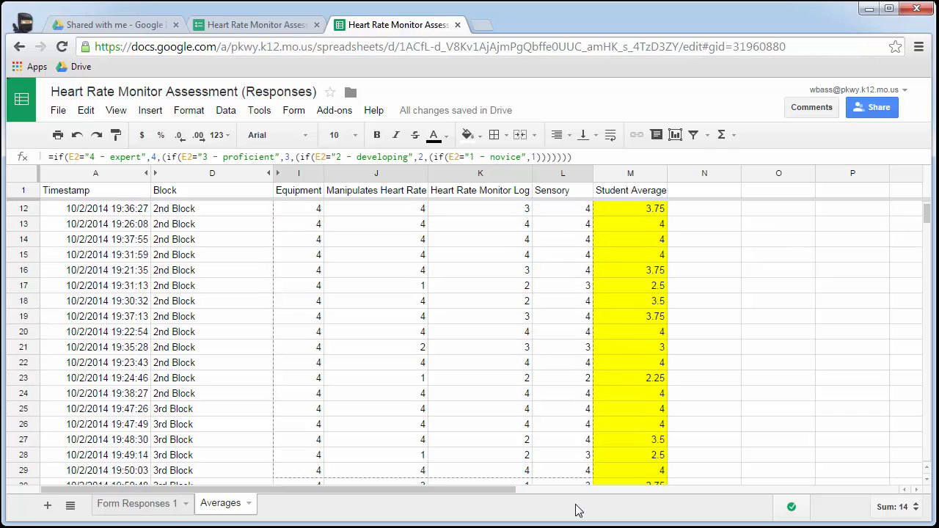
{"action": "scroll", "coordinate": [576, 509], "scroll_direction": "down", "scroll_amount": 8}
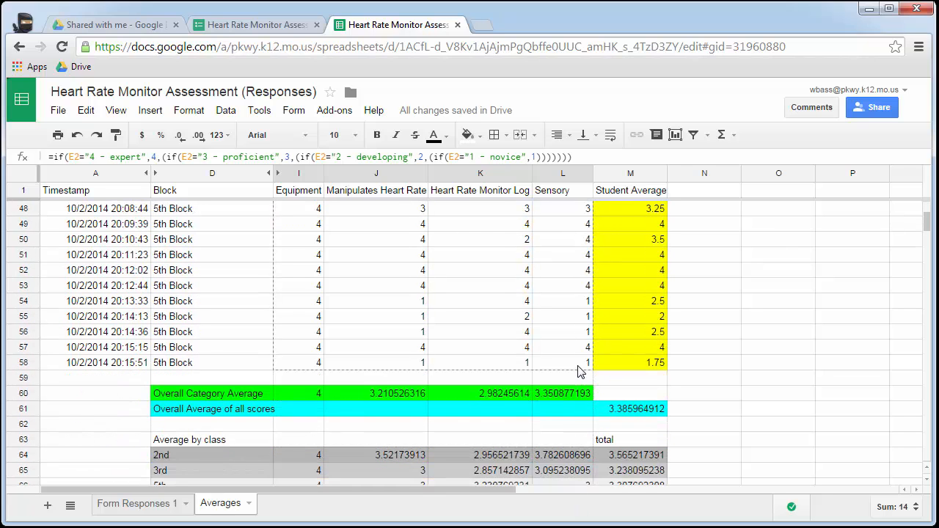
{"action": "key", "text": "ctrl+shift+v"}
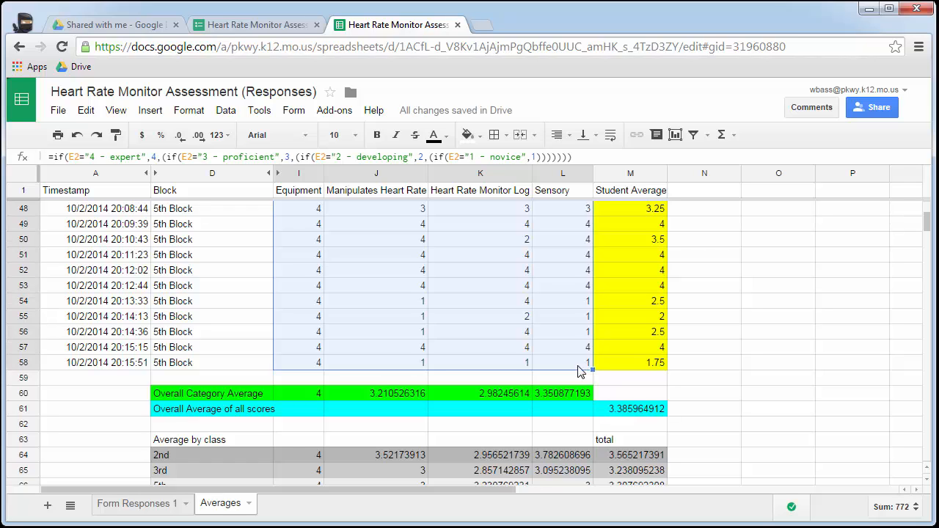
Step: Check the row 2 formulas in the Equipment, Manipulates Heart Rate, Heart Rate Monitor Log and Sensory score columns
{"action": "scroll", "coordinate": [577, 371], "scroll_direction": "up", "scroll_amount": 15}
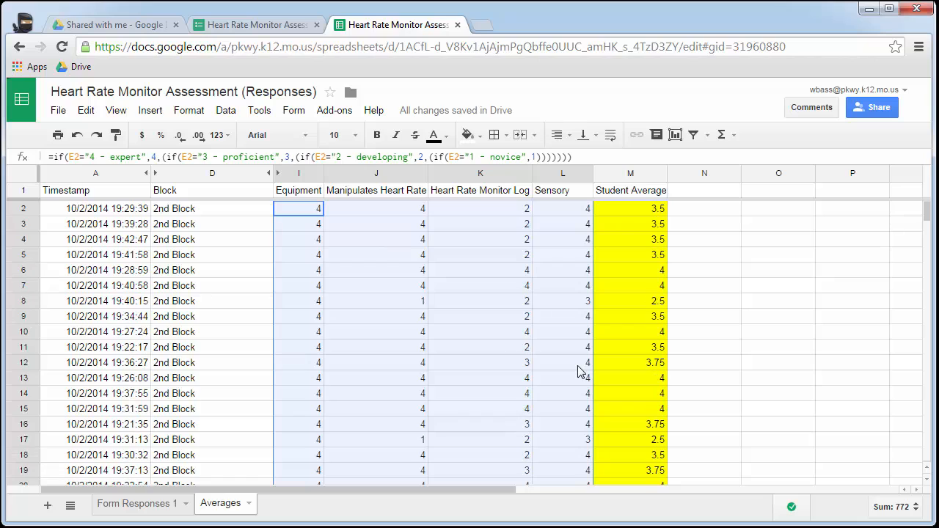
{"action": "left_click", "coordinate": [314, 211]}
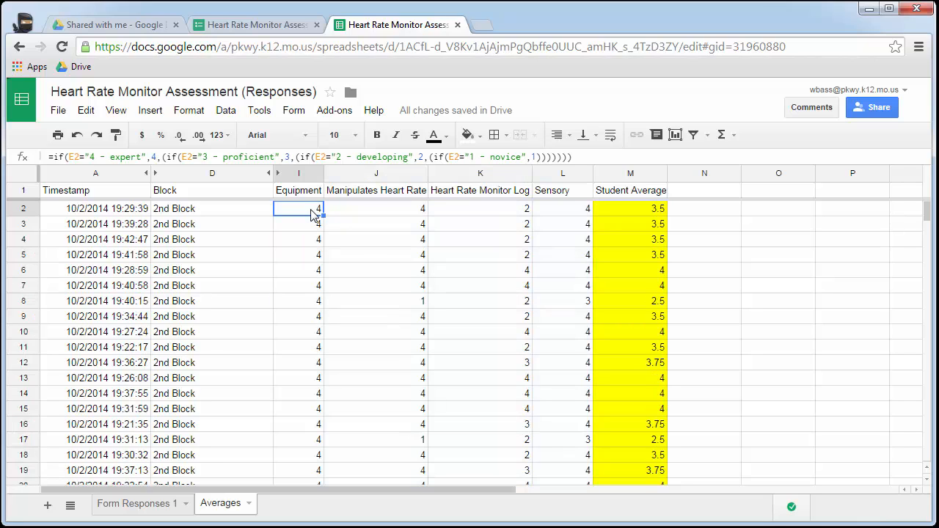
{"action": "left_click", "coordinate": [352, 216]}
{"action": "left_click", "coordinate": [462, 219]}
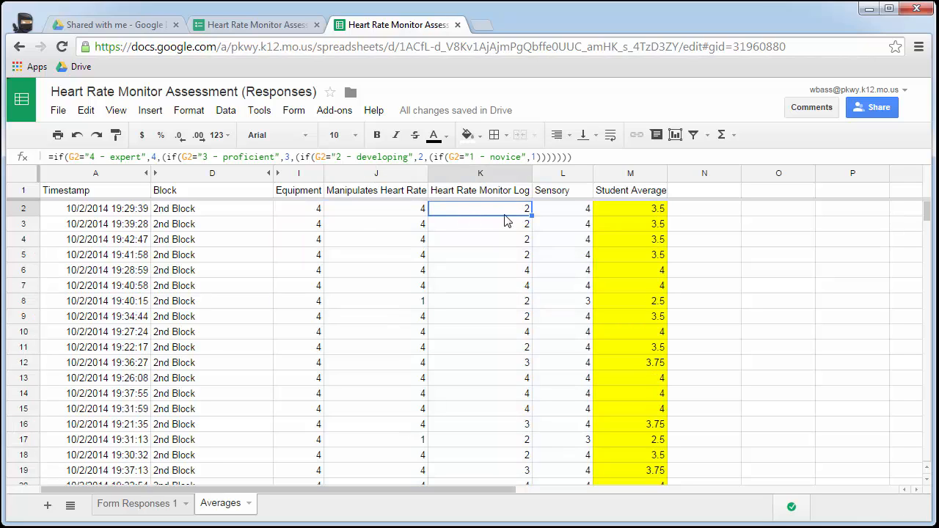
{"action": "left_click", "coordinate": [552, 216]}
{"action": "left_click", "coordinate": [505, 218]}
{"action": "left_click", "coordinate": [405, 213]}
{"action": "left_click", "coordinate": [303, 215]}
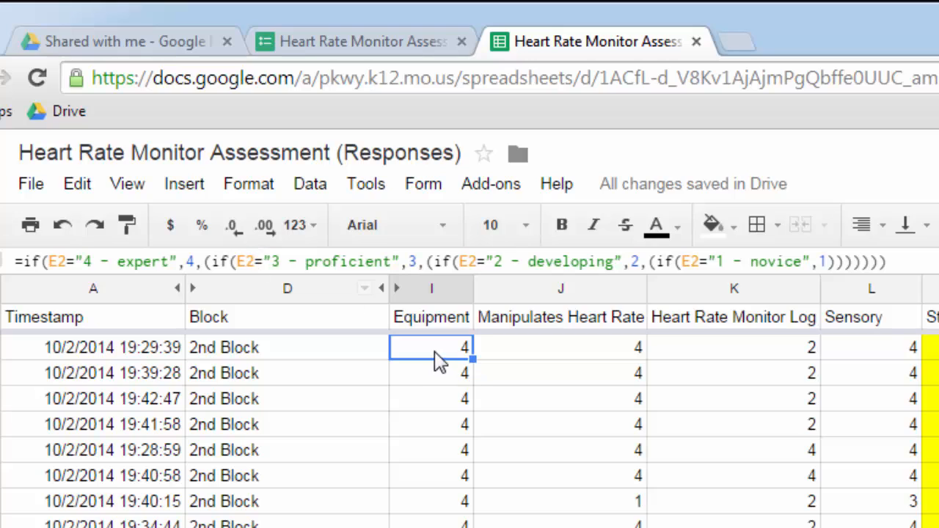
Step: Compare the source cell references in the nested IF formulas of J2, K2 and L2
{"action": "left_click", "coordinate": [518, 357]}
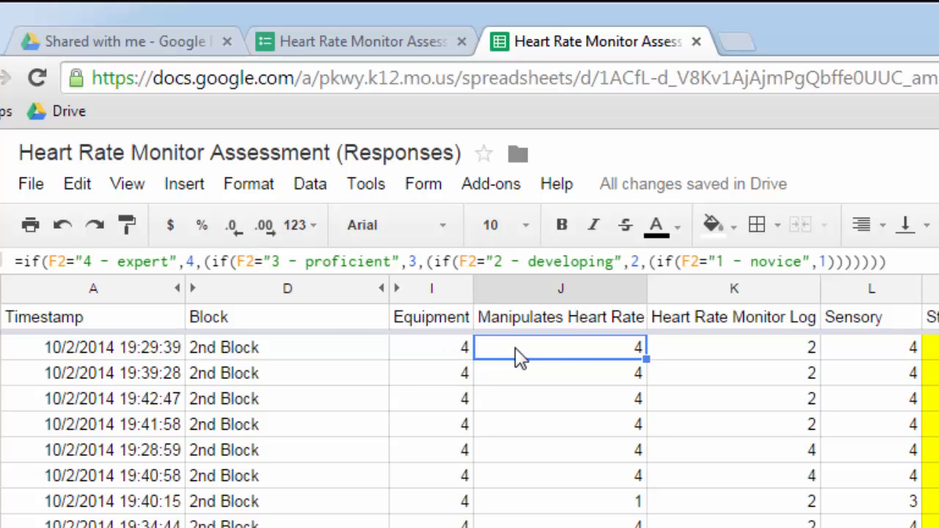
{"action": "left_click", "coordinate": [713, 359]}
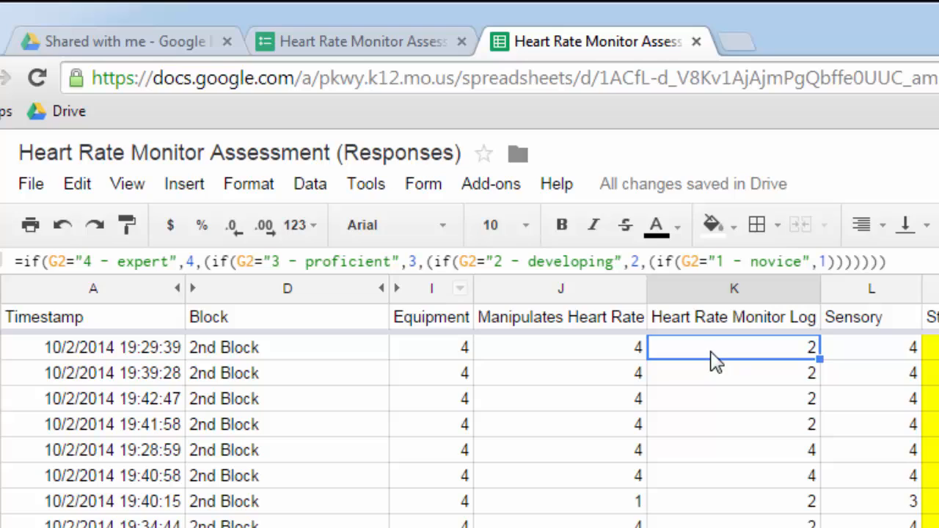
{"action": "left_click", "coordinate": [876, 351]}
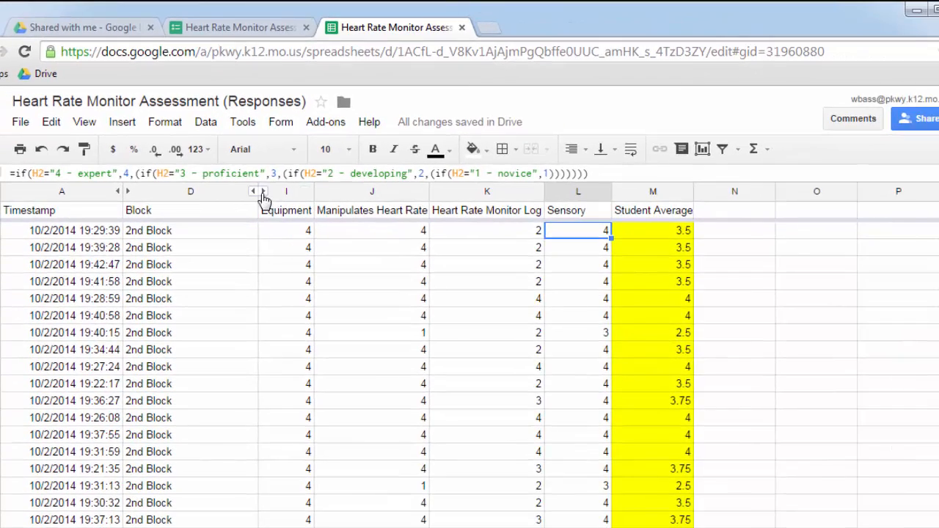
Step: Unhide the text rating columns E through H and hide them again
{"action": "left_click", "coordinate": [389, 288]}
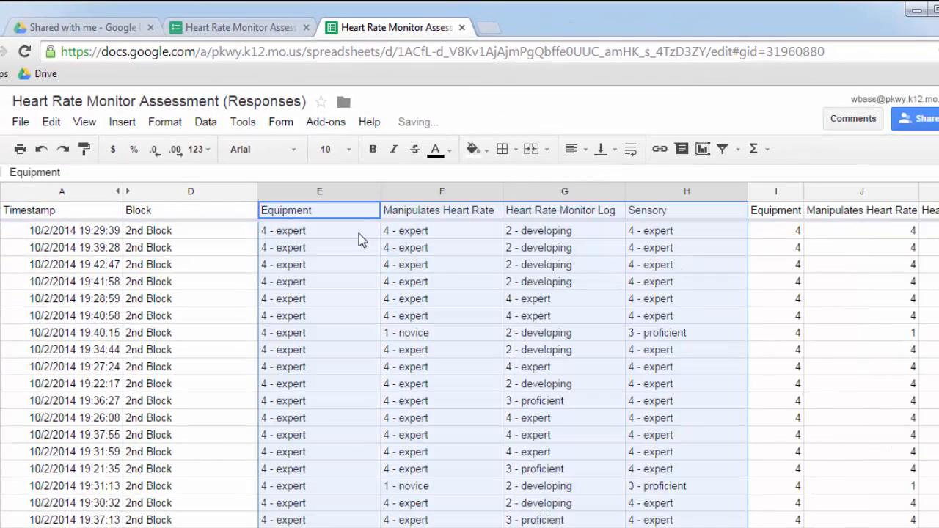
{"action": "right_click", "coordinate": [463, 190]}
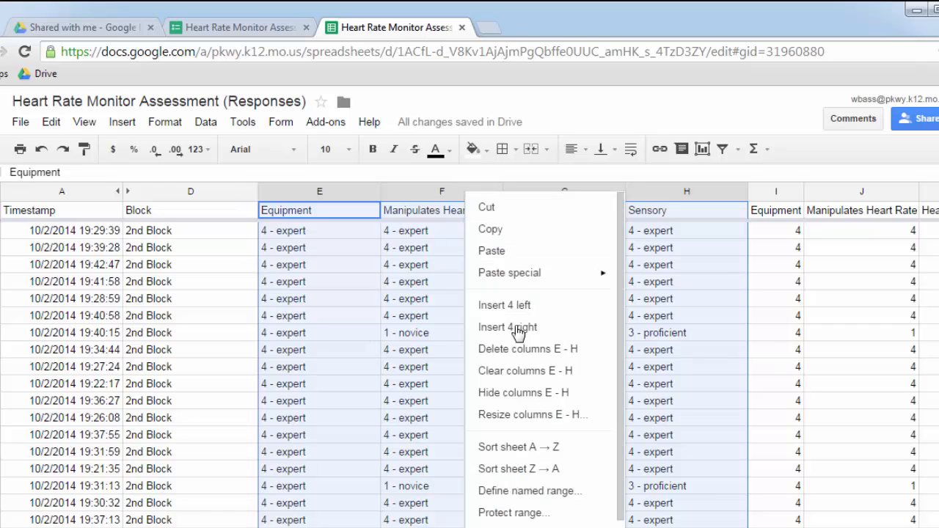
{"action": "left_click", "coordinate": [541, 394]}
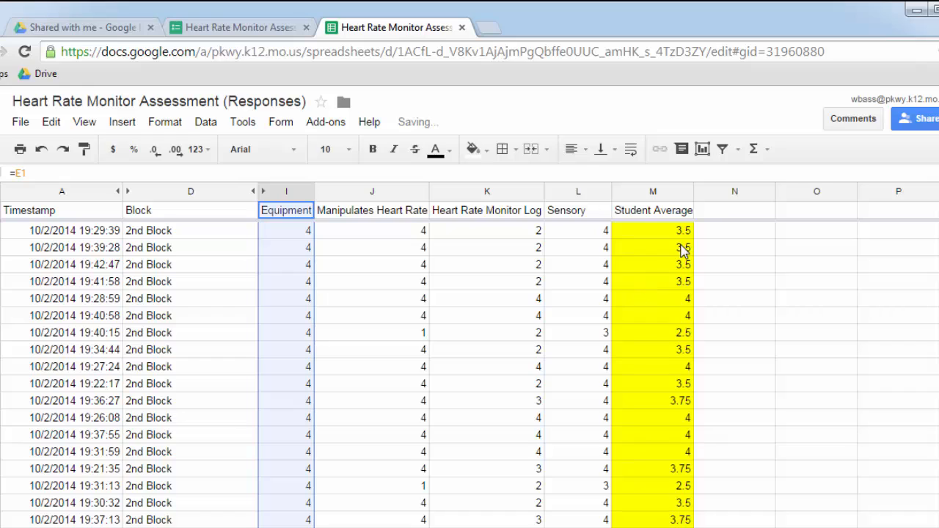
Step: Inspect the nested IF formula in J6 and the Student Average formula in M2
{"action": "left_click", "coordinate": [382, 298]}
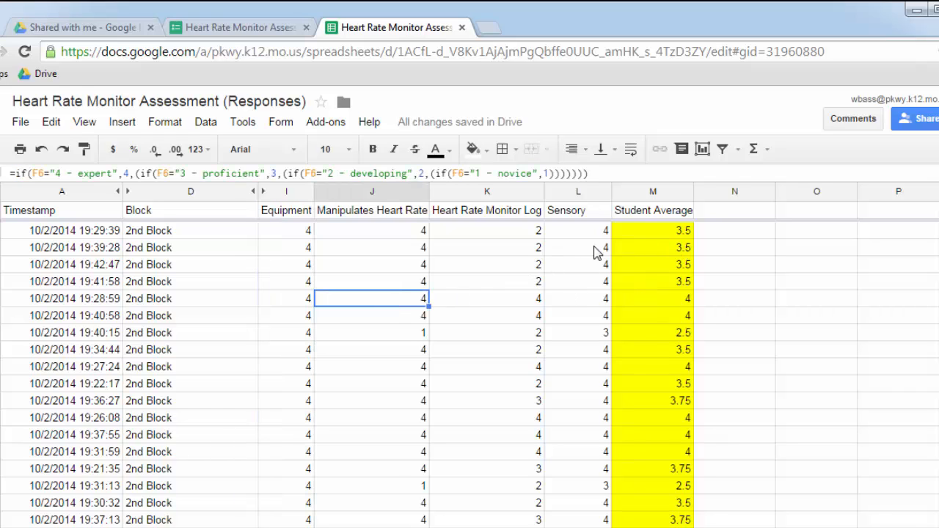
{"action": "left_click", "coordinate": [659, 231]}
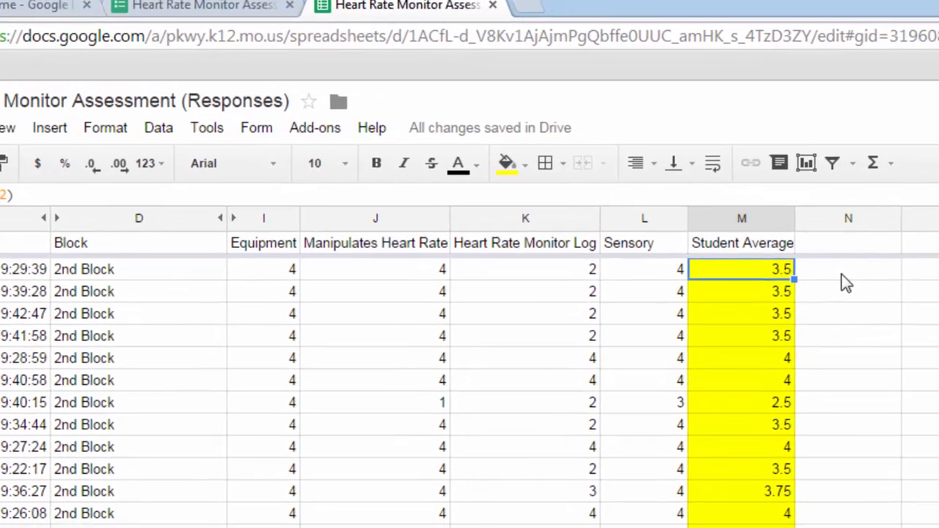
Step: Enter an AVERAGE formula in N2 covering the four category scores in I2:L2
{"action": "left_click", "coordinate": [835, 271]}
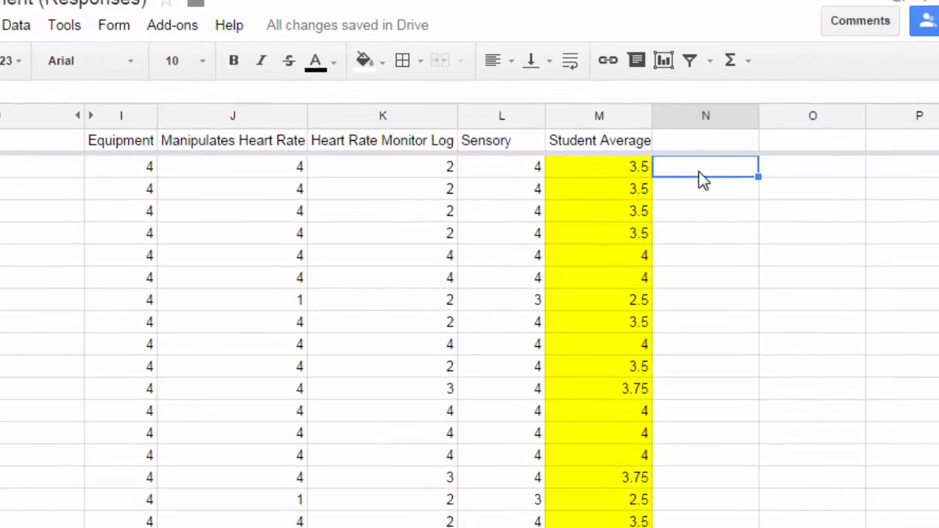
{"action": "type", "text": "=aver"}
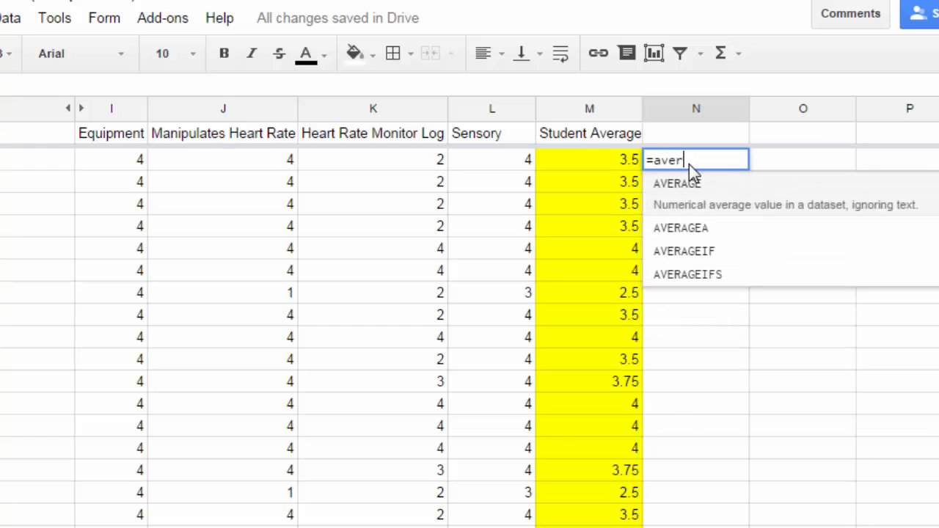
{"action": "type", "text": "age("}
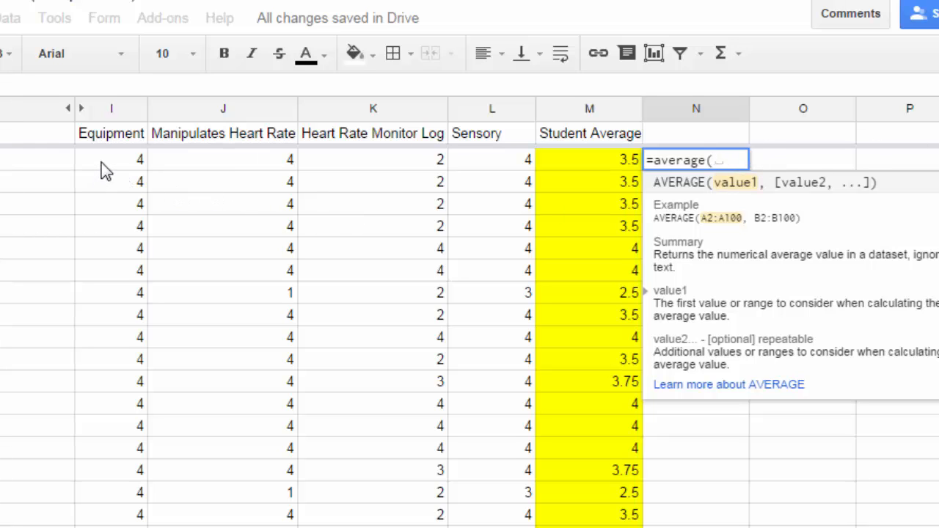
{"action": "left_click_drag", "start_coordinate": [101, 162], "coordinate": [494, 159]}
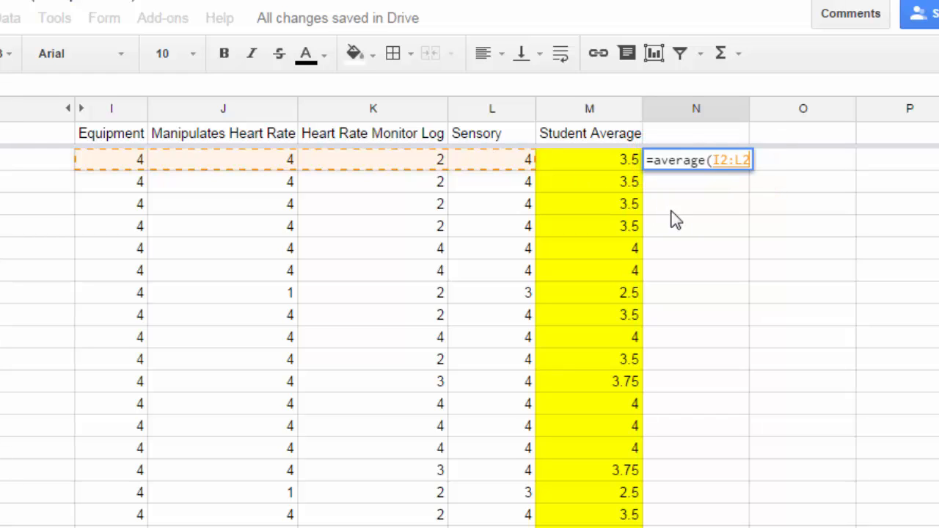
{"action": "key", "text": "Return"}
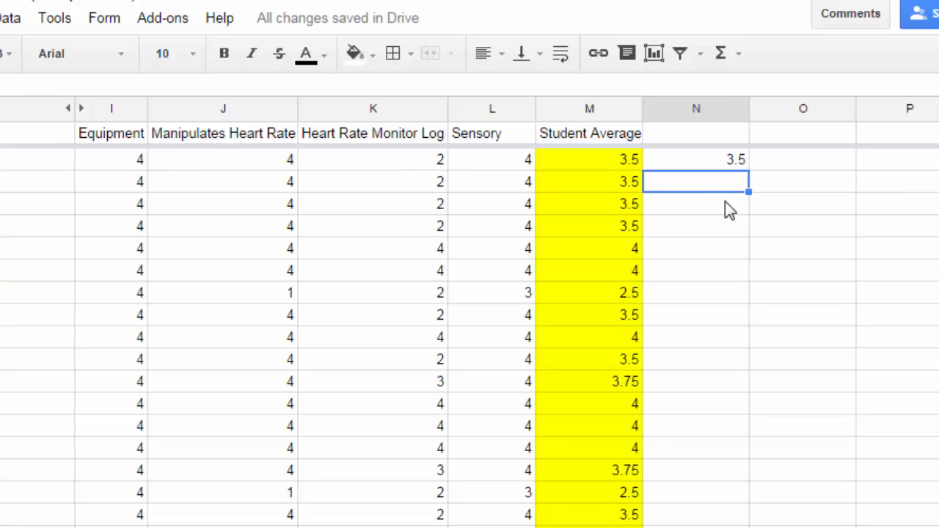
Step: Fill the average formula from N2 down column N through row 58
{"action": "scroll", "coordinate": [722, 300], "scroll_direction": "down", "scroll_amount": 1}
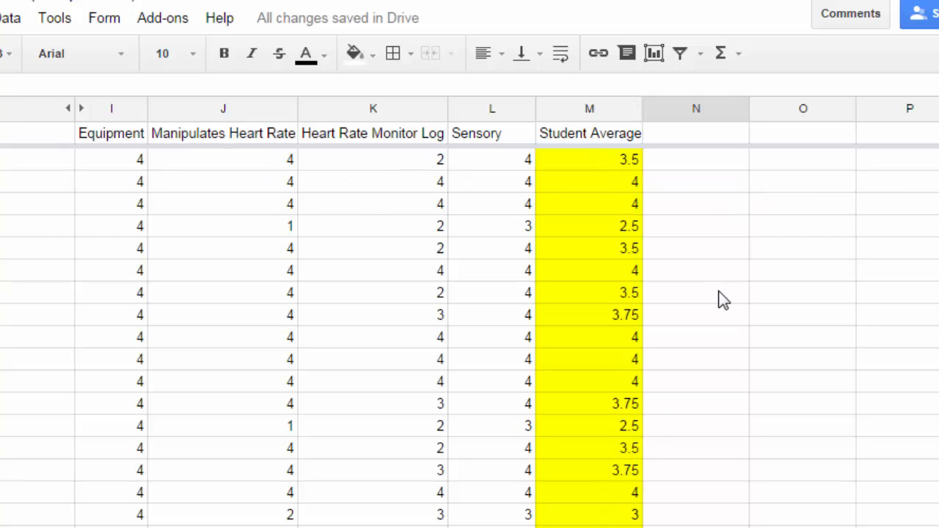
{"action": "scroll", "coordinate": [722, 299], "scroll_direction": "up", "scroll_amount": 1}
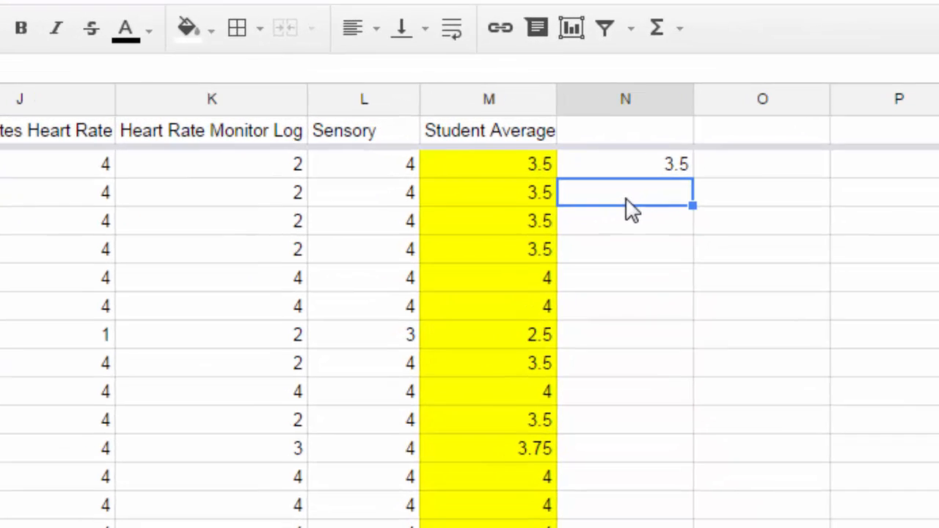
{"action": "left_click", "coordinate": [673, 168]}
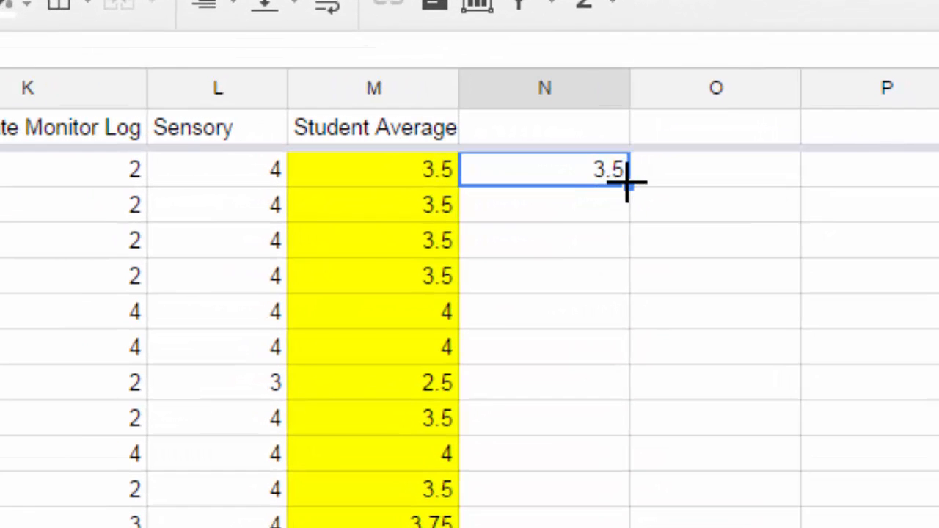
{"action": "left_click_drag", "start_coordinate": [627, 181], "coordinate": [700, 432]}
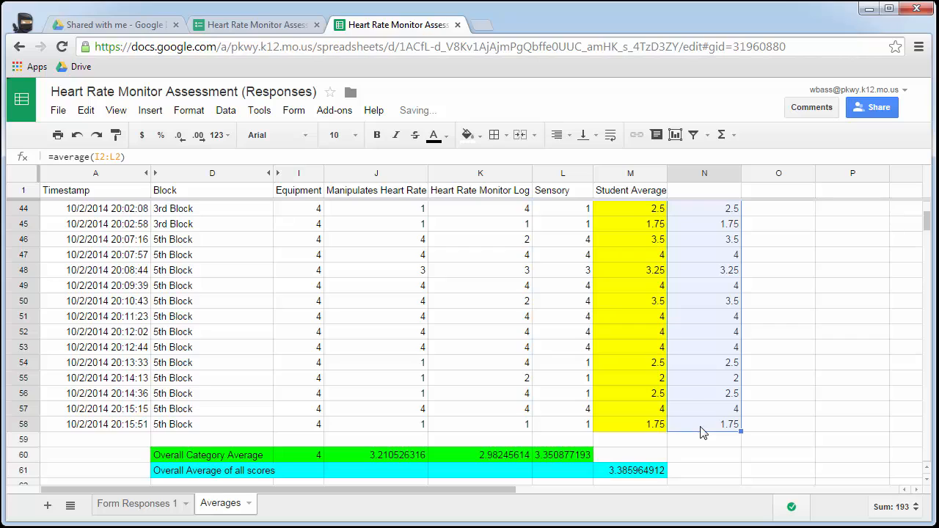
{"action": "left_click", "coordinate": [701, 432]}
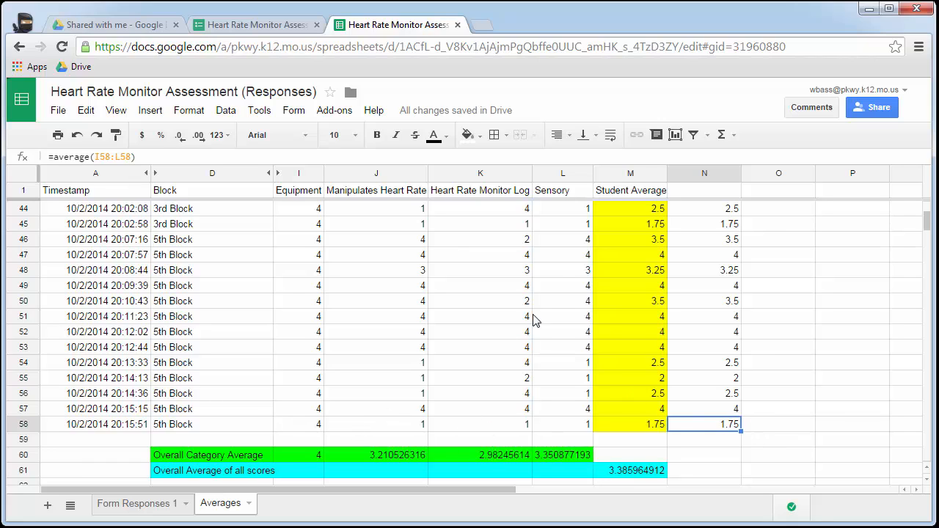
Step: Check the Overall Category Average formulas in row 60 for Equipment, Manipulates Heart Rate, Heart Rate Monitor Log and Sensory
{"action": "scroll", "coordinate": [701, 356], "scroll_direction": "up", "scroll_amount": 8}
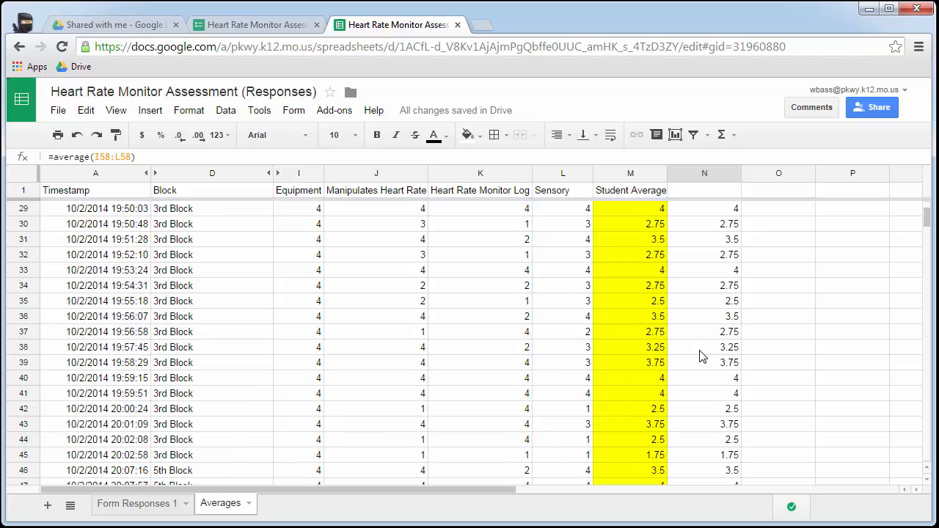
{"action": "scroll", "coordinate": [700, 355], "scroll_direction": "down", "scroll_amount": 3}
{"action": "scroll", "coordinate": [700, 356], "scroll_direction": "down", "scroll_amount": 6}
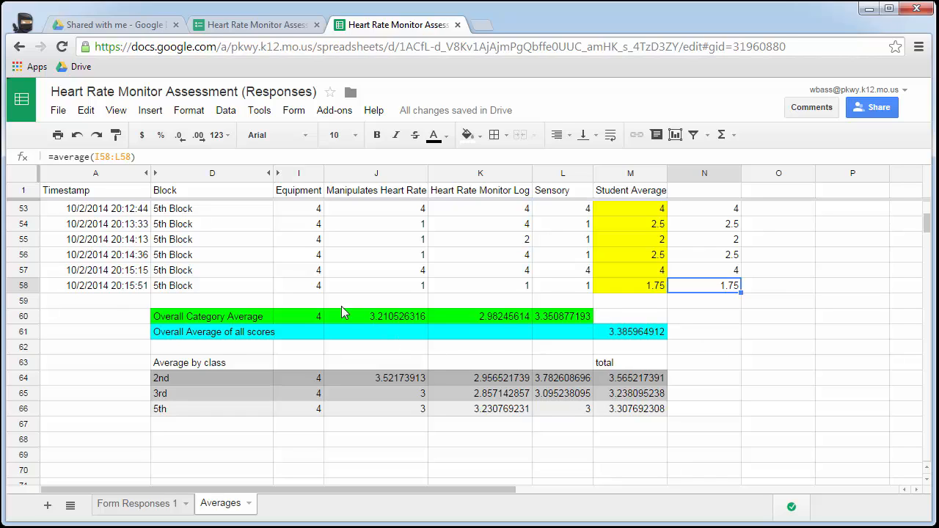
{"action": "left_click", "coordinate": [310, 316]}
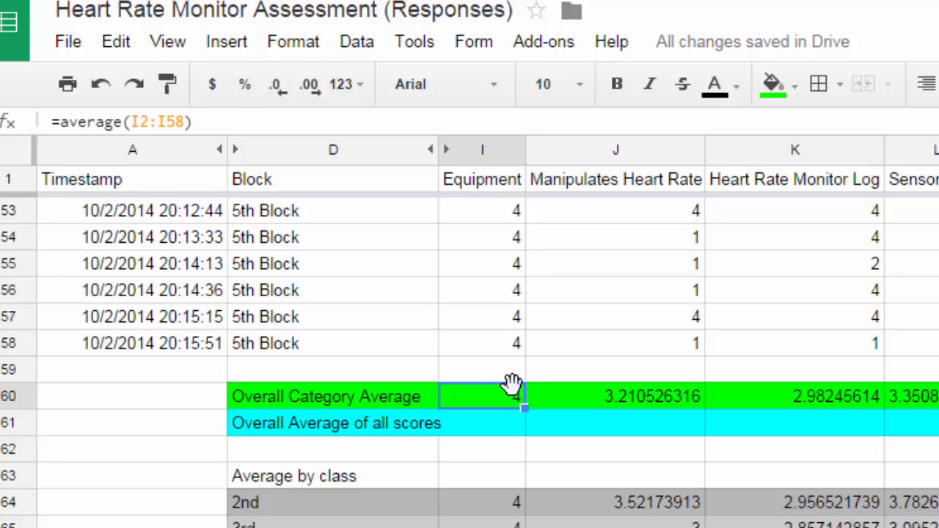
{"action": "left_click", "coordinate": [603, 402]}
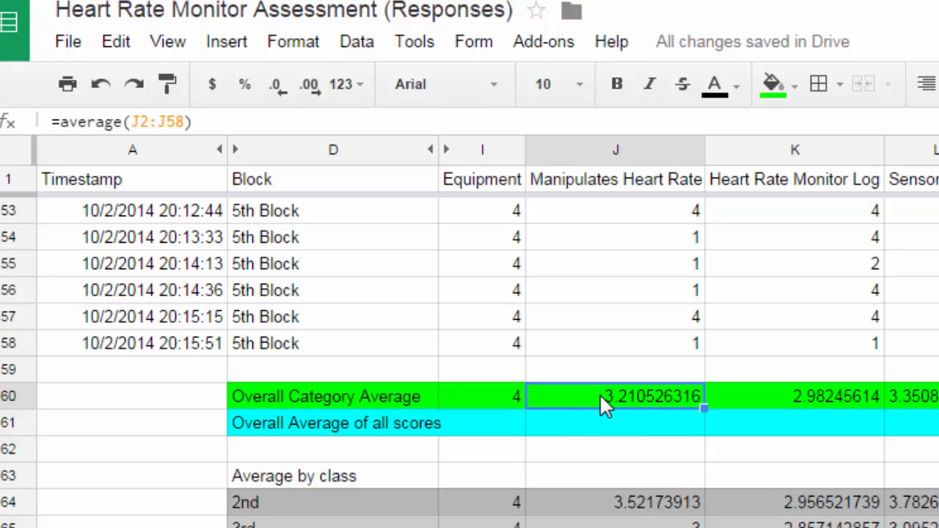
{"action": "left_click", "coordinate": [748, 403]}
{"action": "left_click", "coordinate": [922, 397]}
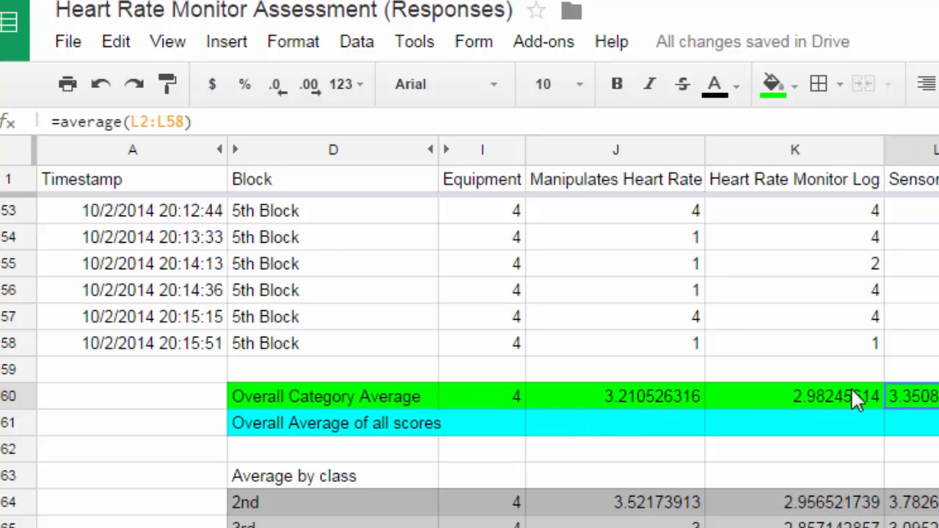
Step: Fill the Equipment category average formula from I60 across to L60
{"action": "left_click", "coordinate": [466, 396]}
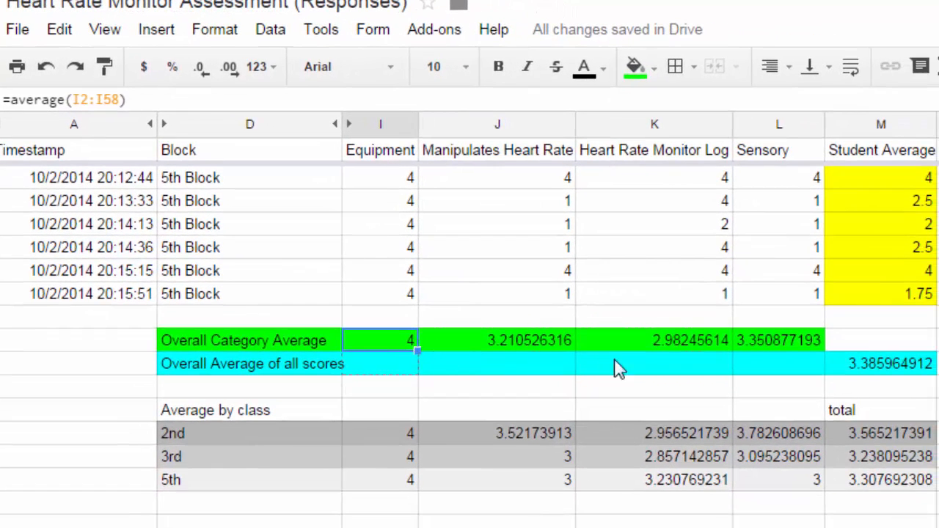
{"action": "left_click_drag", "start_coordinate": [417, 350], "coordinate": [776, 352]}
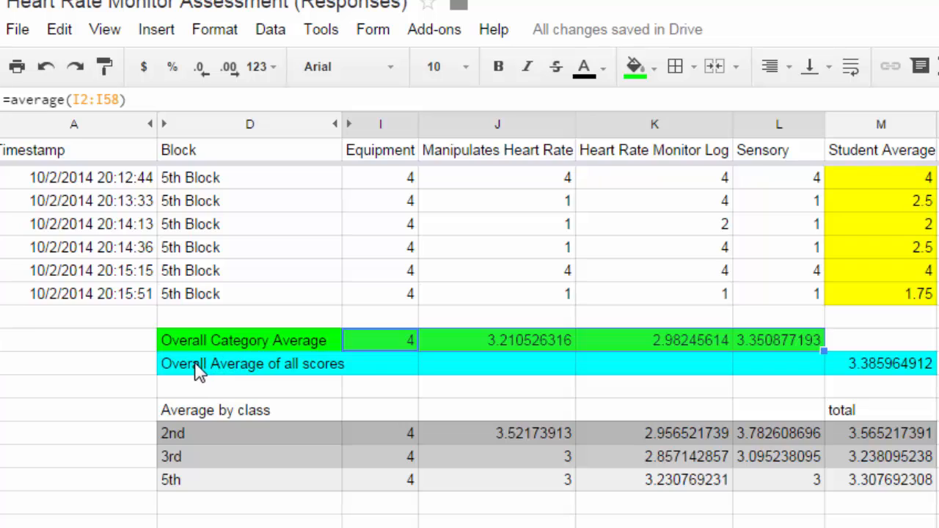
Step: Examine the overall average formula in M61 and compare the range averaged in I64 with the 2nd Block rows
{"action": "left_click", "coordinate": [906, 371]}
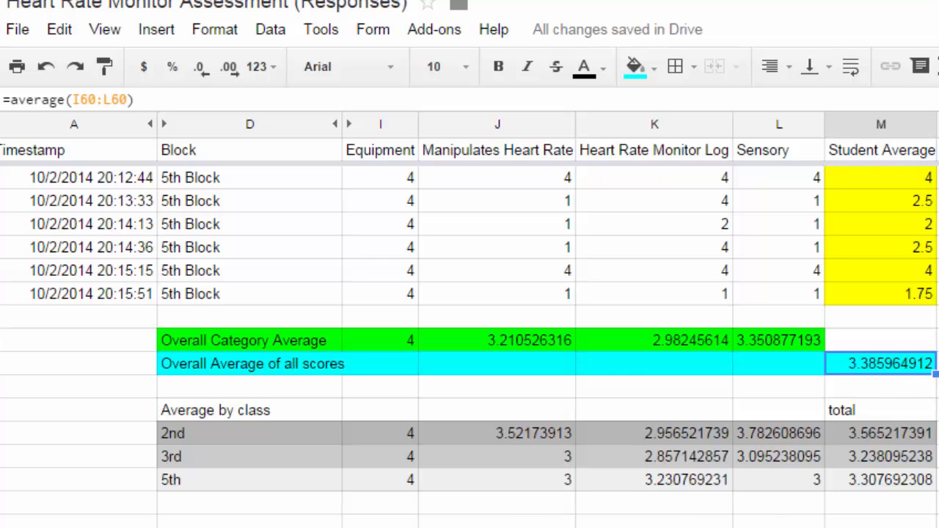
{"action": "left_click", "coordinate": [370, 434]}
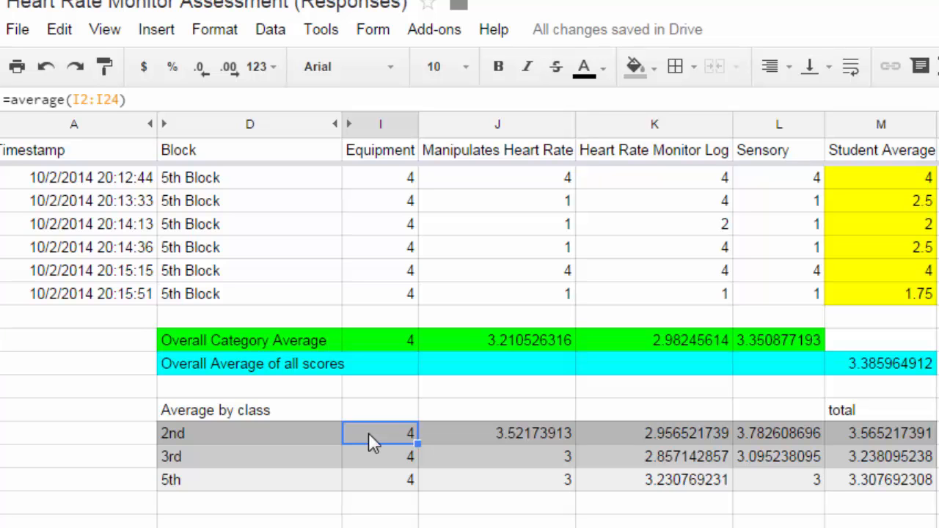
{"action": "scroll", "coordinate": [336, 381], "scroll_direction": "up", "scroll_amount": 10}
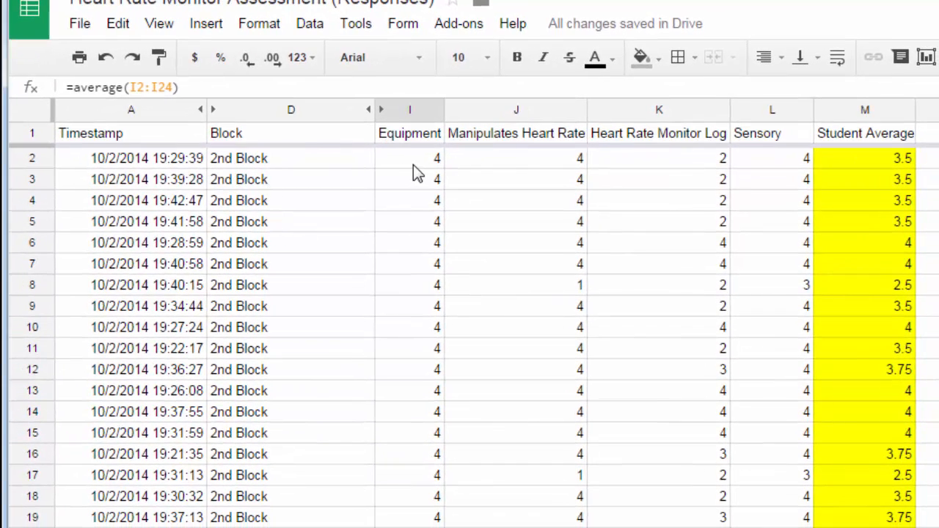
{"action": "scroll", "coordinate": [413, 198], "scroll_direction": "down", "scroll_amount": 3}
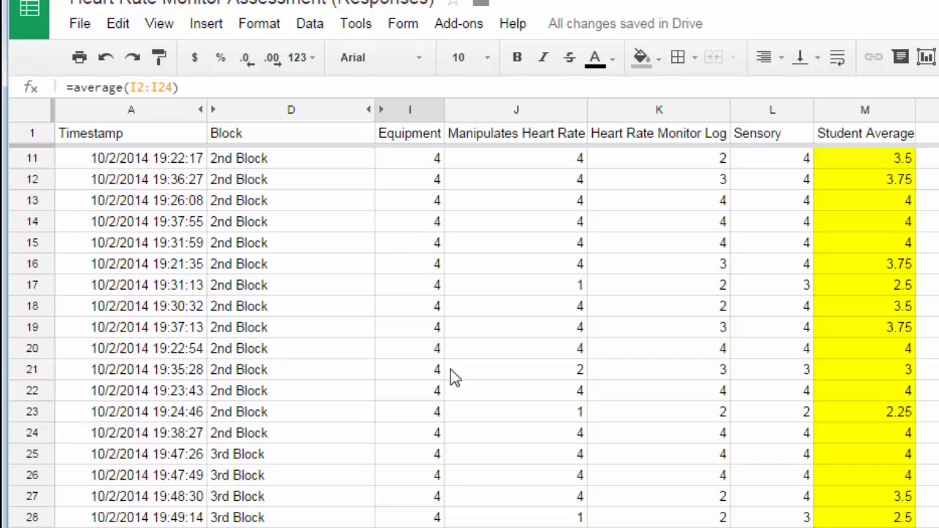
{"action": "left_click", "coordinate": [423, 437]}
{"action": "scroll", "coordinate": [440, 367], "scroll_direction": "down", "scroll_amount": 7}
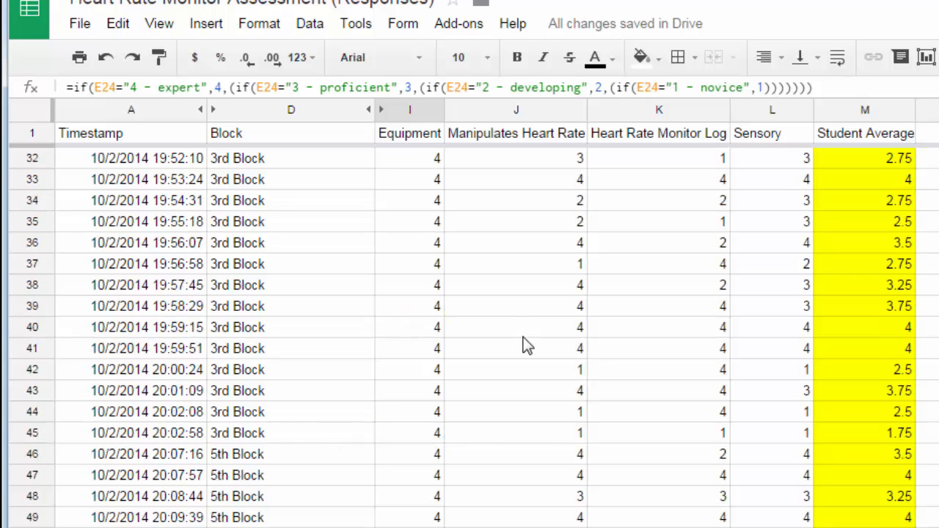
{"action": "scroll", "coordinate": [518, 353], "scroll_direction": "down", "scroll_amount": 8}
{"action": "left_click", "coordinate": [424, 337]}
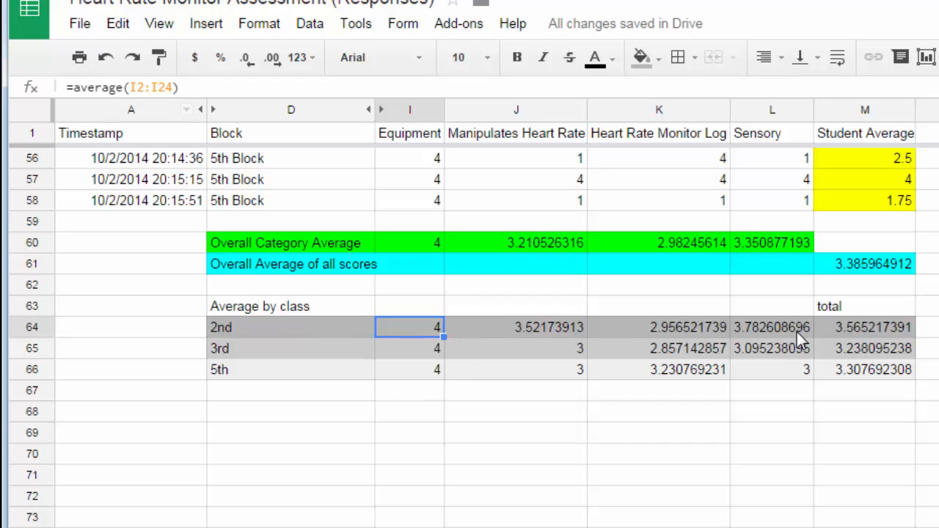
Step: Check the 2nd class total formula in M64 against the category averages in I64 through L64
{"action": "left_click", "coordinate": [879, 328]}
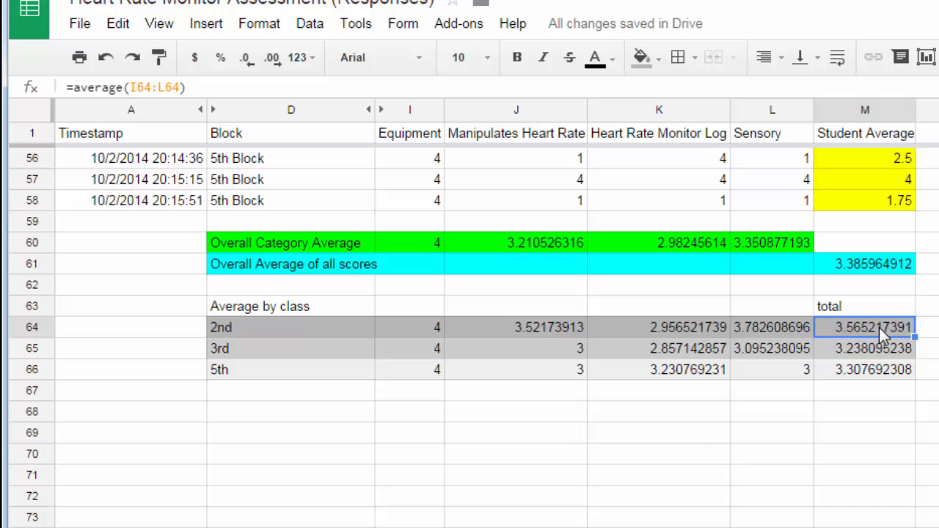
{"action": "left_click", "coordinate": [394, 328]}
{"action": "left_click", "coordinate": [514, 327]}
{"action": "left_click", "coordinate": [715, 327]}
{"action": "left_click", "coordinate": [744, 327]}
{"action": "left_click", "coordinate": [824, 329]}
{"action": "scroll", "coordinate": [484, 322], "scroll_direction": "up", "scroll_amount": 18}
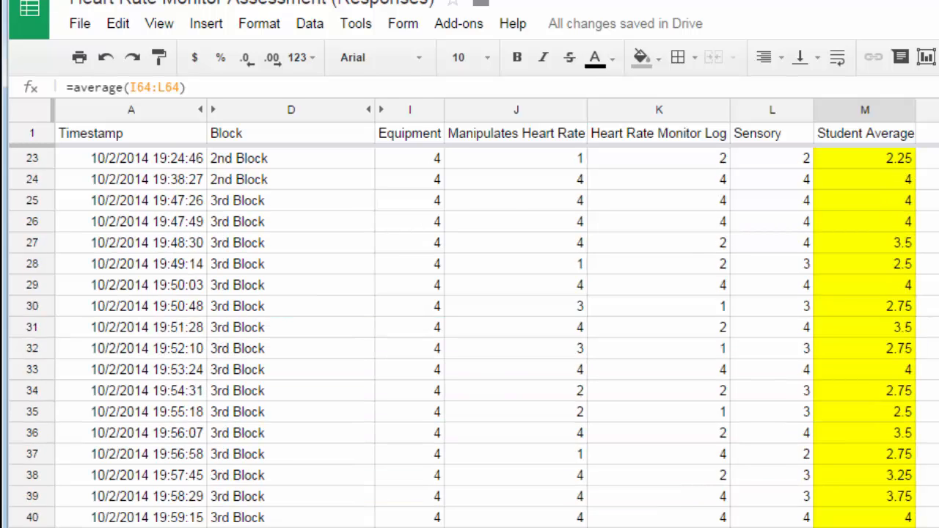